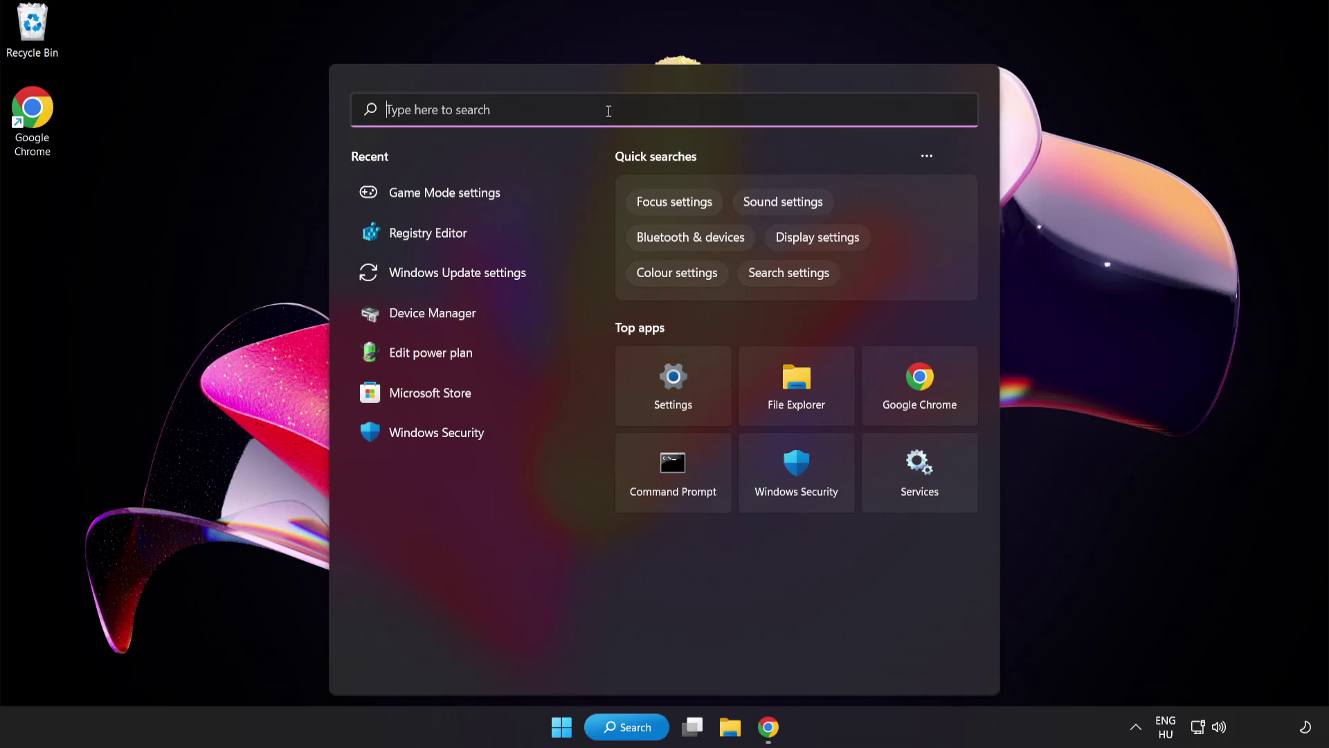
# Search Windows for "edit power plan", switch the active power plan to High performance in Power Options, and close the window.
pyautogui.write('er plan')
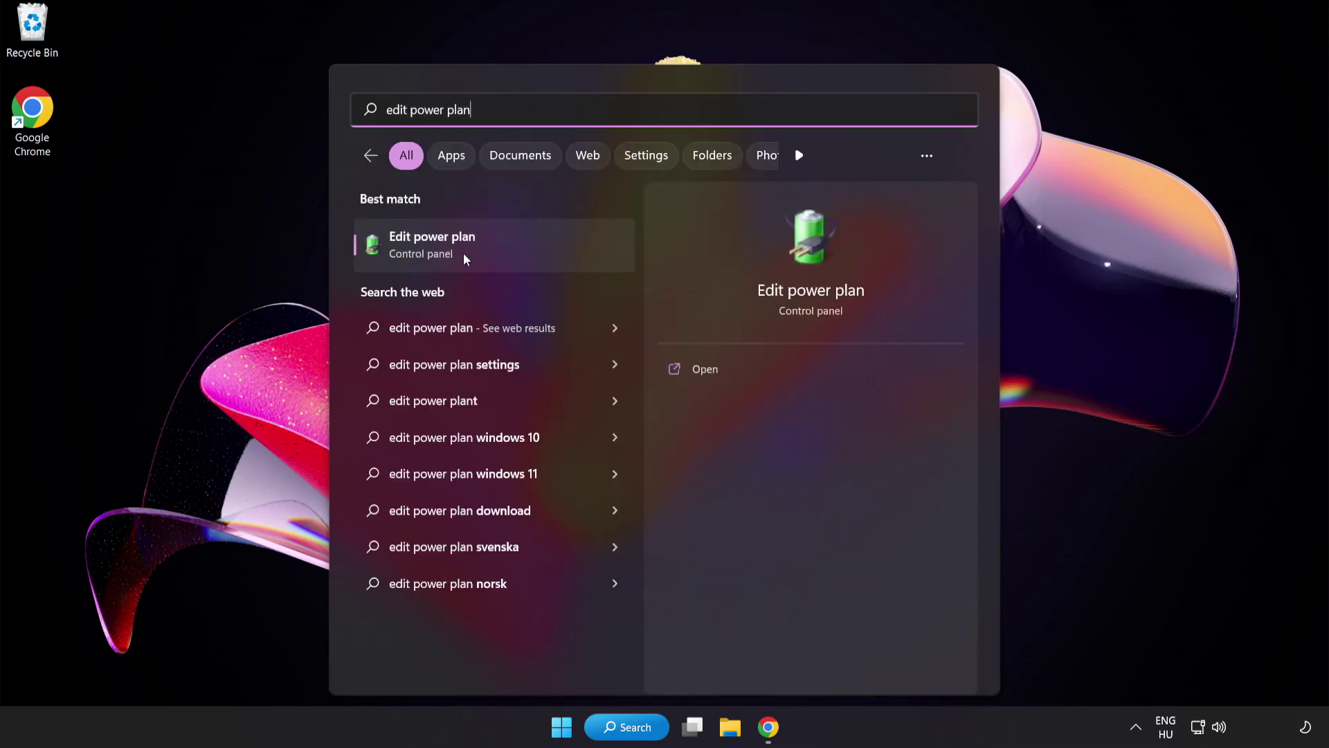
pyautogui.click(540, 258)
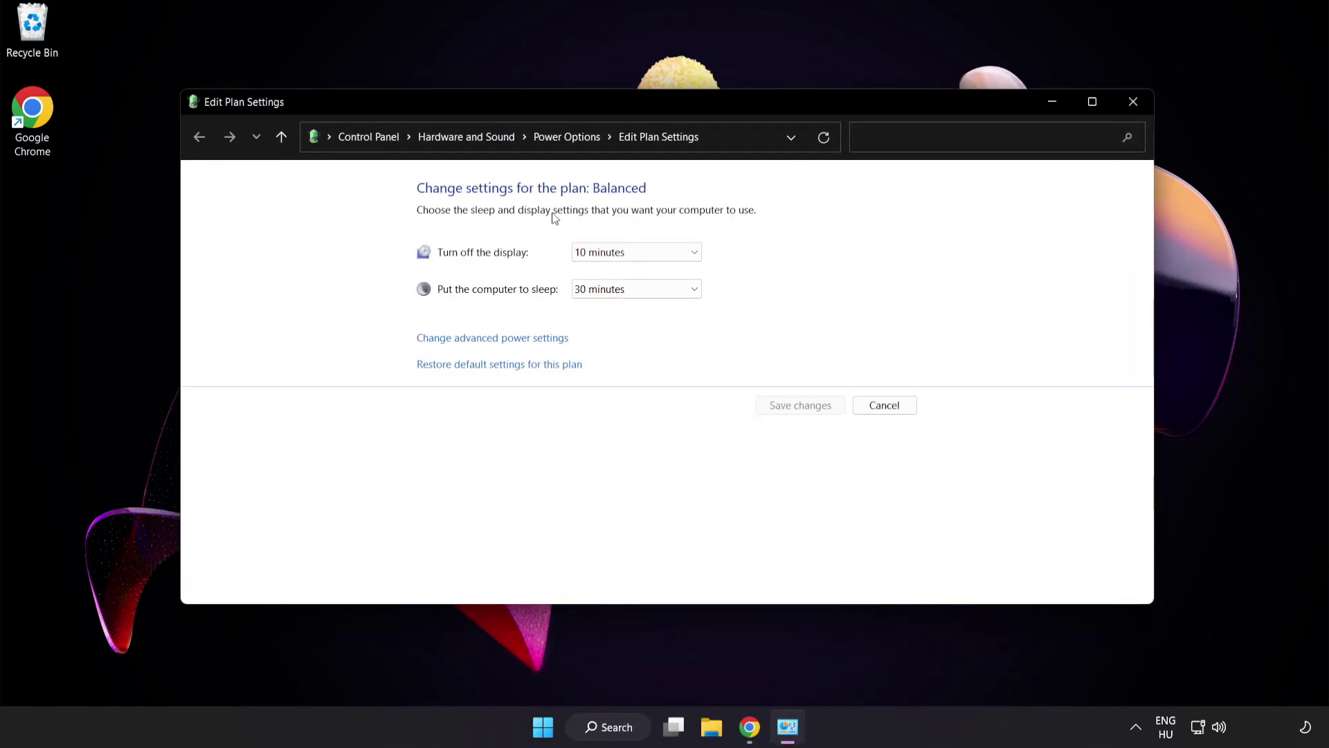
pyautogui.click(579, 141)
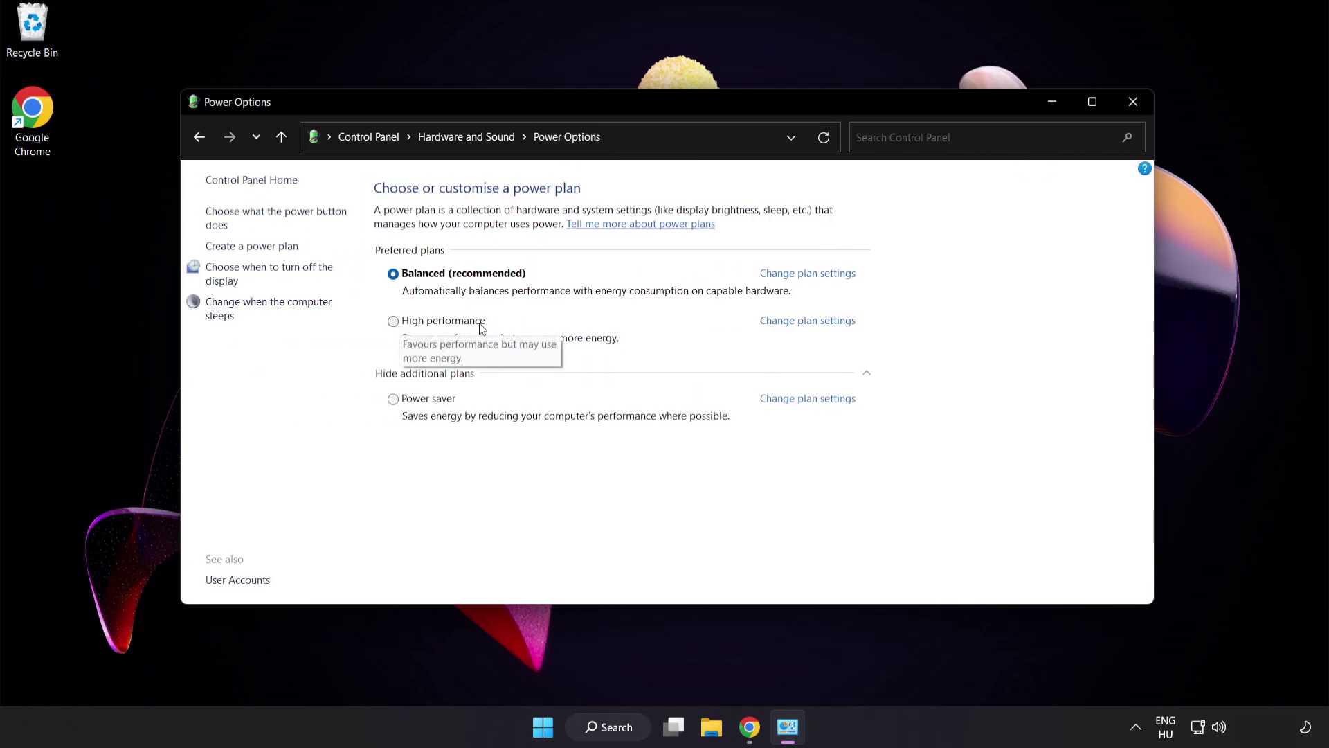
pyautogui.click(394, 325)
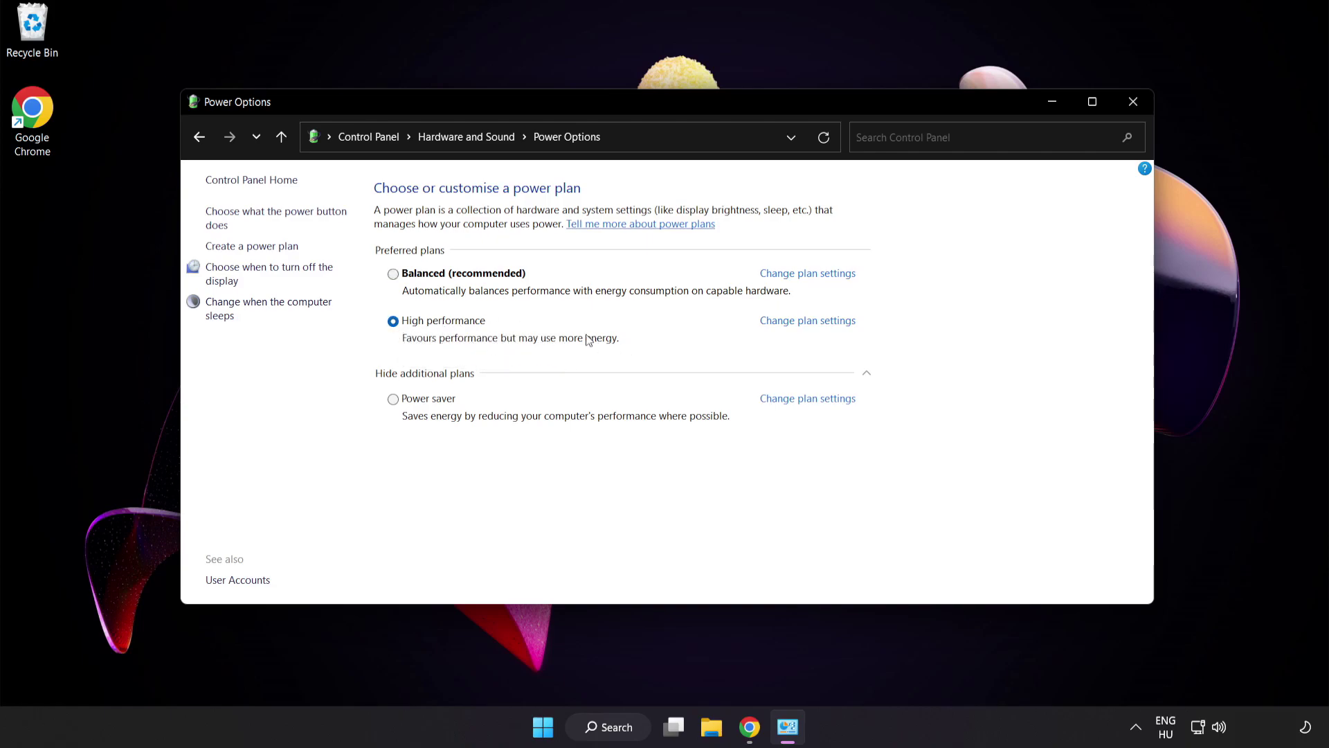
pyautogui.click(1133, 102)
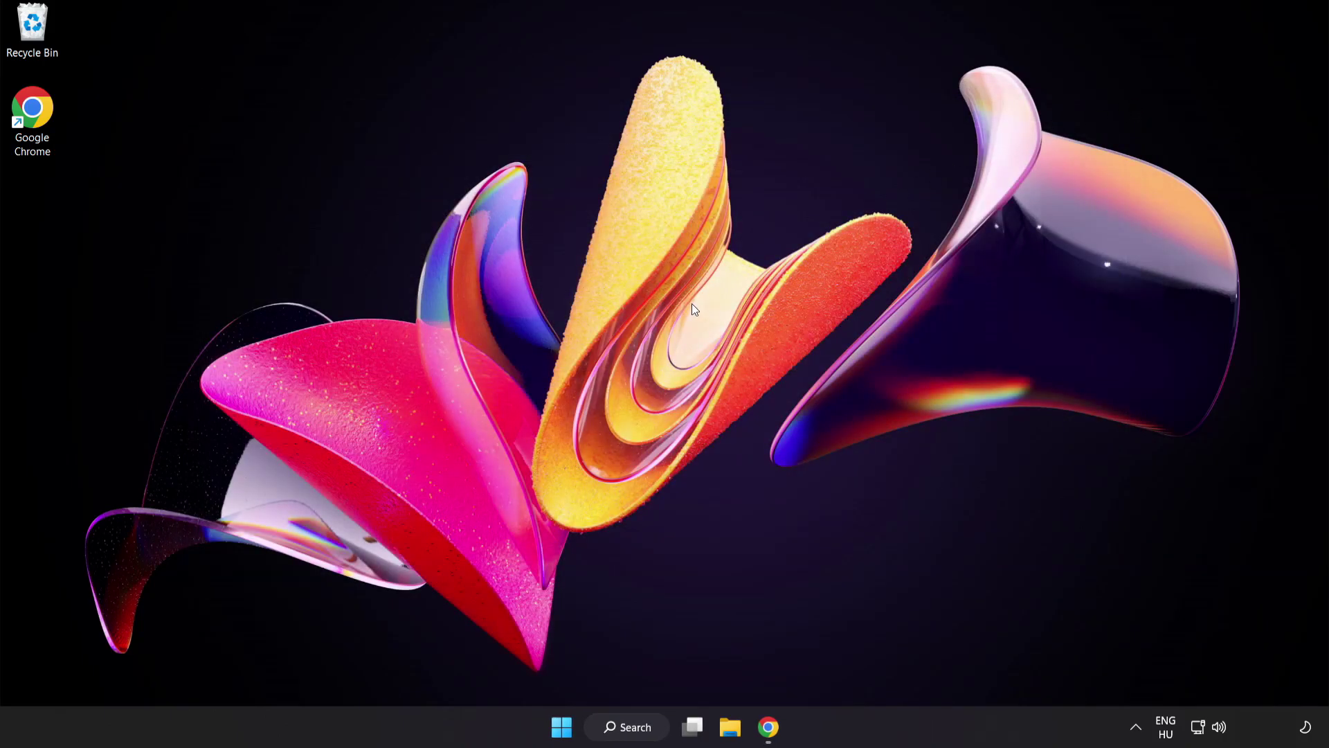
# Open Device Manager through a Windows search and expand the Display adapters category.
pyautogui.click(640, 726)
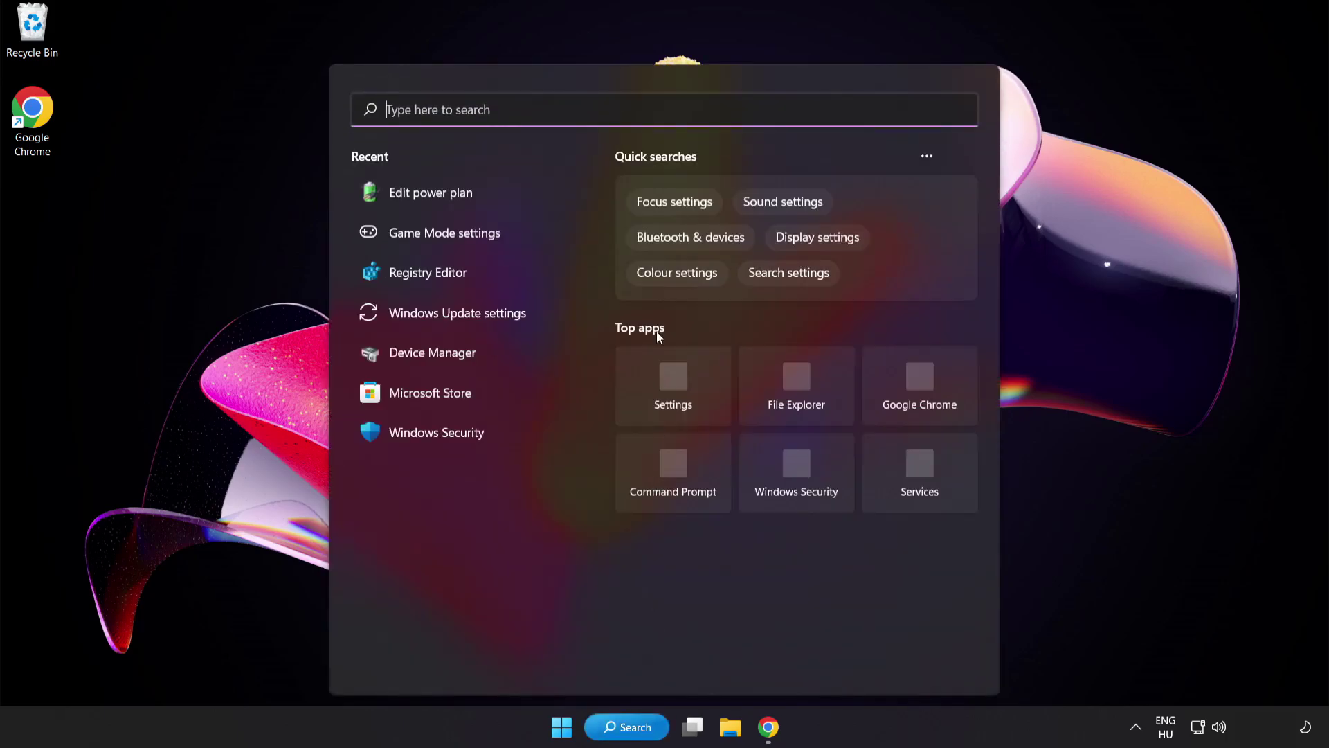
pyautogui.write('device manager')
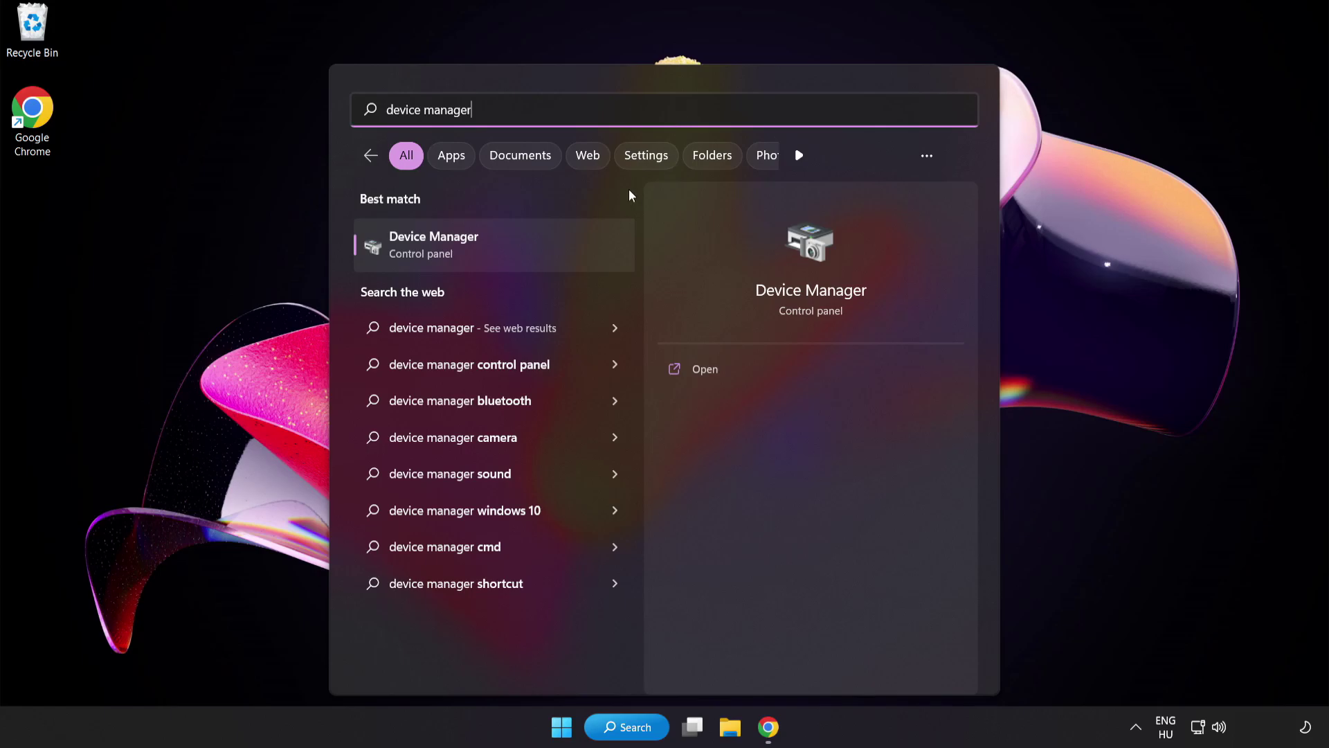
pyautogui.click(545, 252)
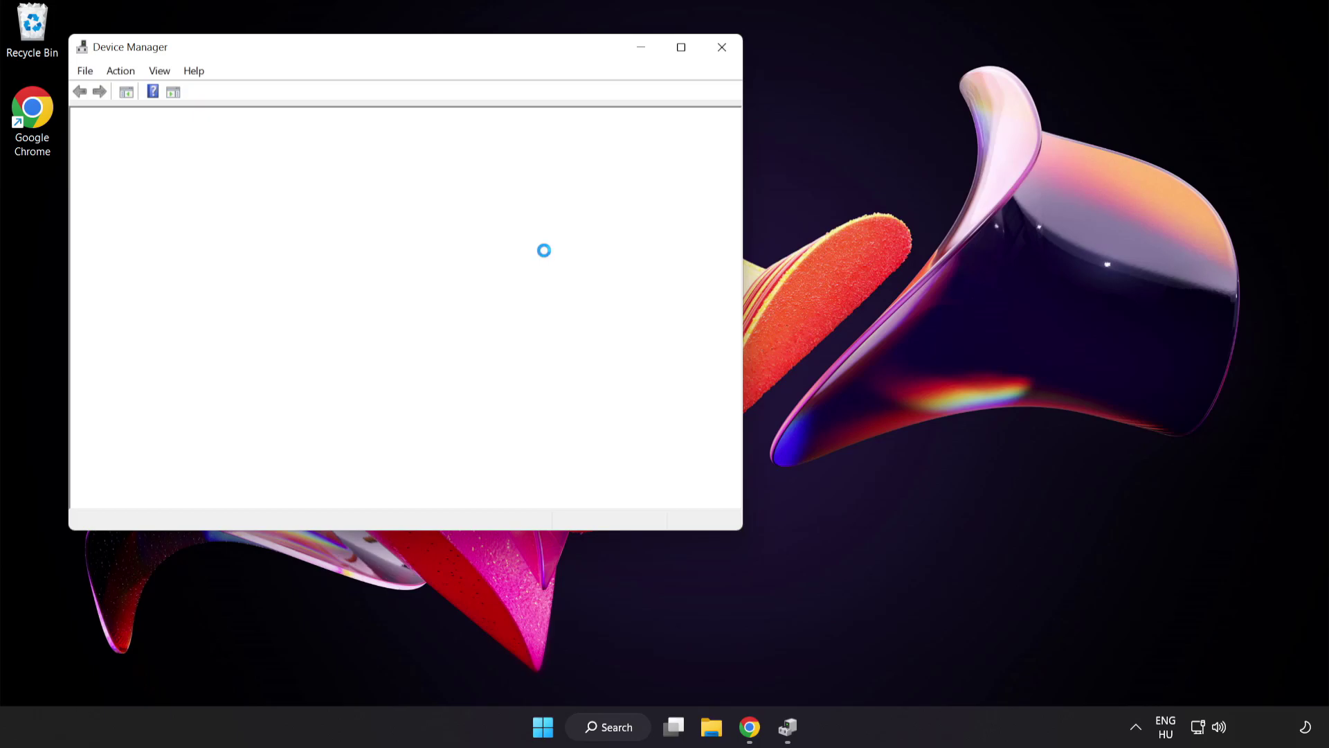
pyautogui.moveTo(448, 55); pyautogui.dragTo(675, 137)
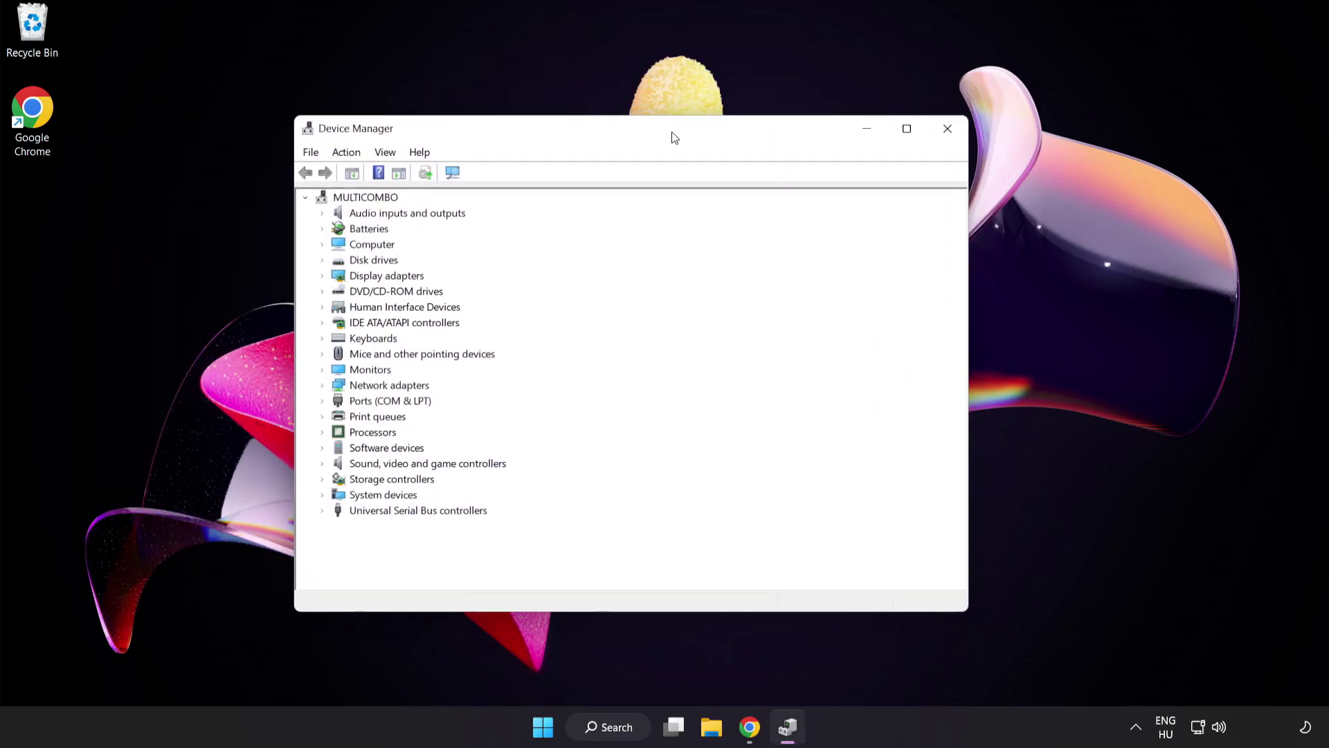
pyautogui.click(387, 276)
pyautogui.click(321, 277)
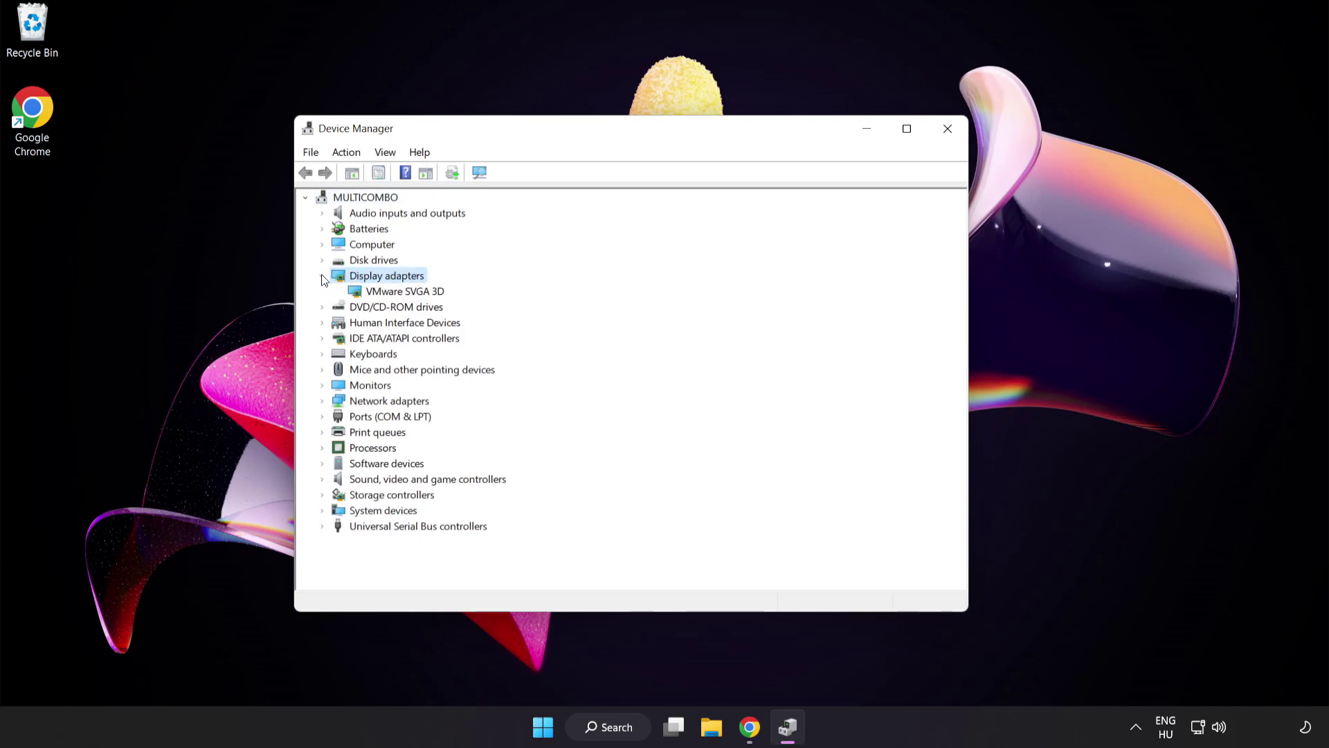
# Run an automatic driver update search for the VMware SVGA 3D display adapter, then close Device Manager.
pyautogui.click(356, 293)
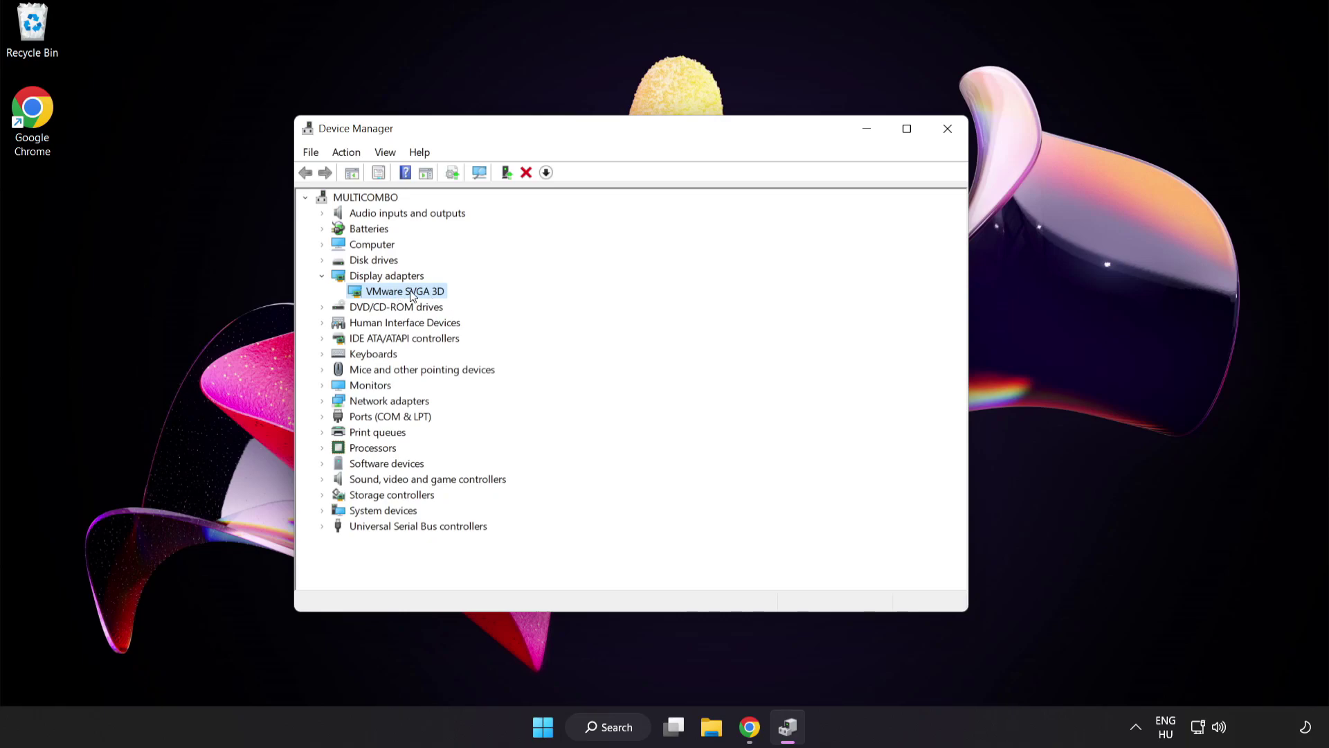
pyautogui.rightClick(424, 296)
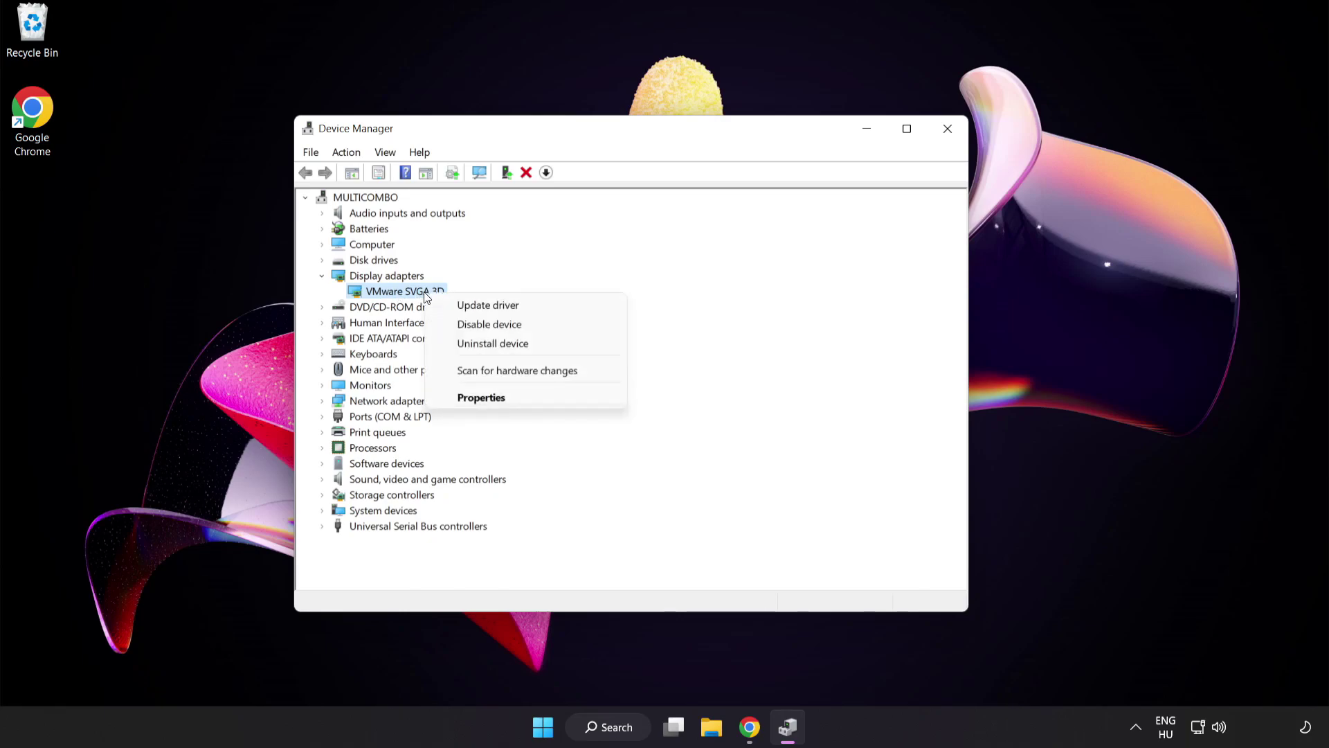
pyautogui.click(522, 307)
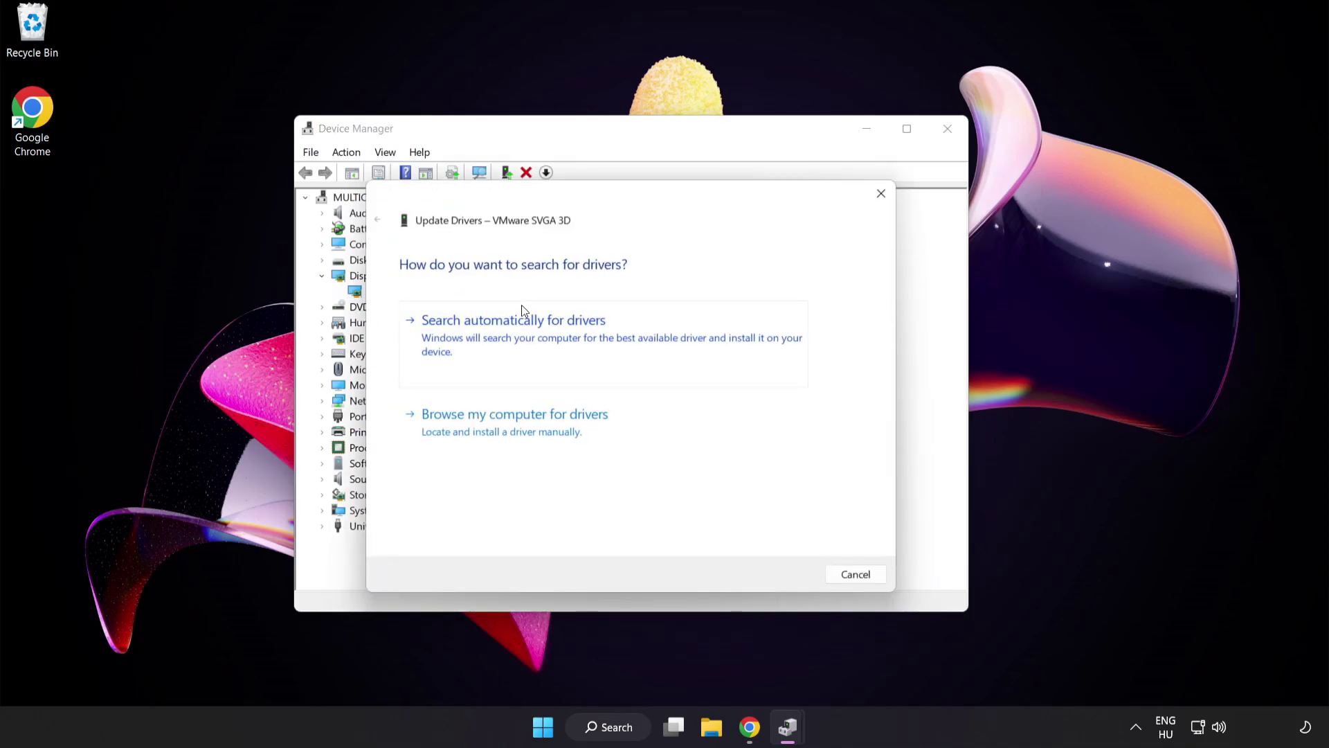
pyautogui.click(548, 336)
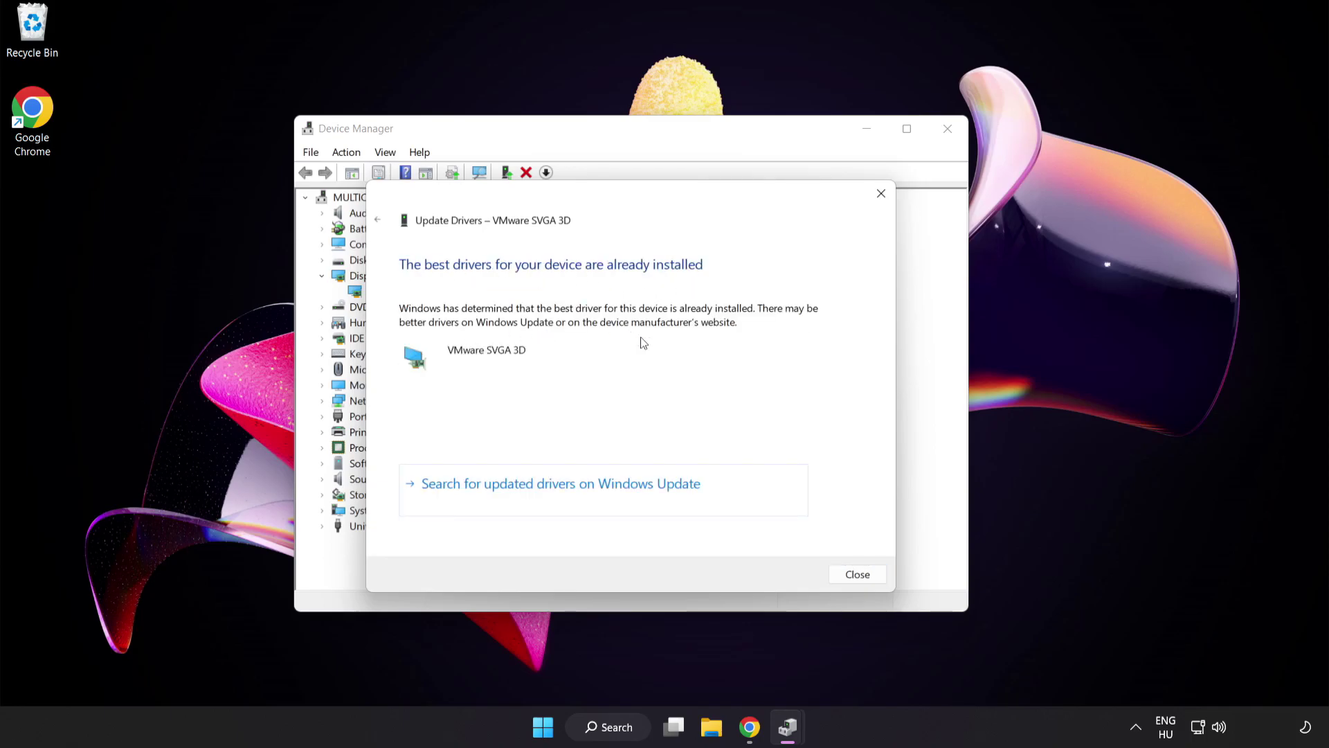
pyautogui.click(857, 575)
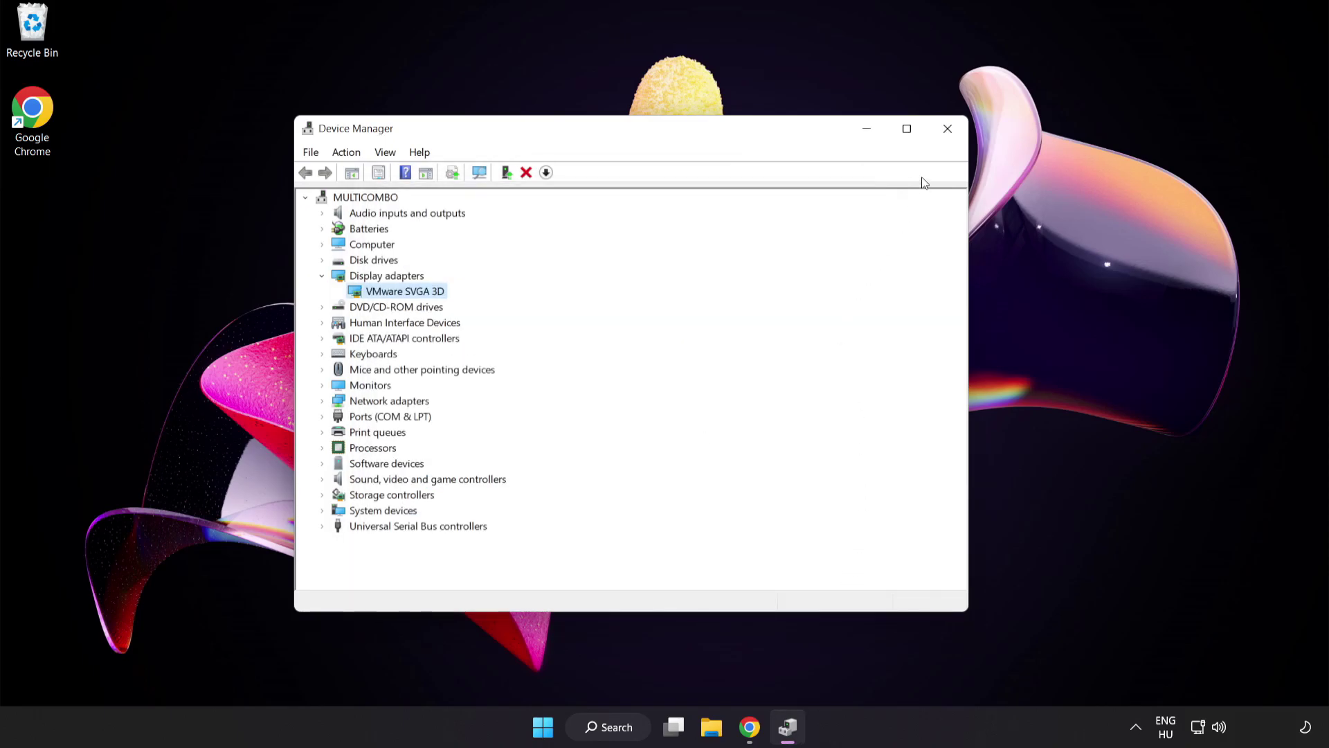
pyautogui.click(942, 139)
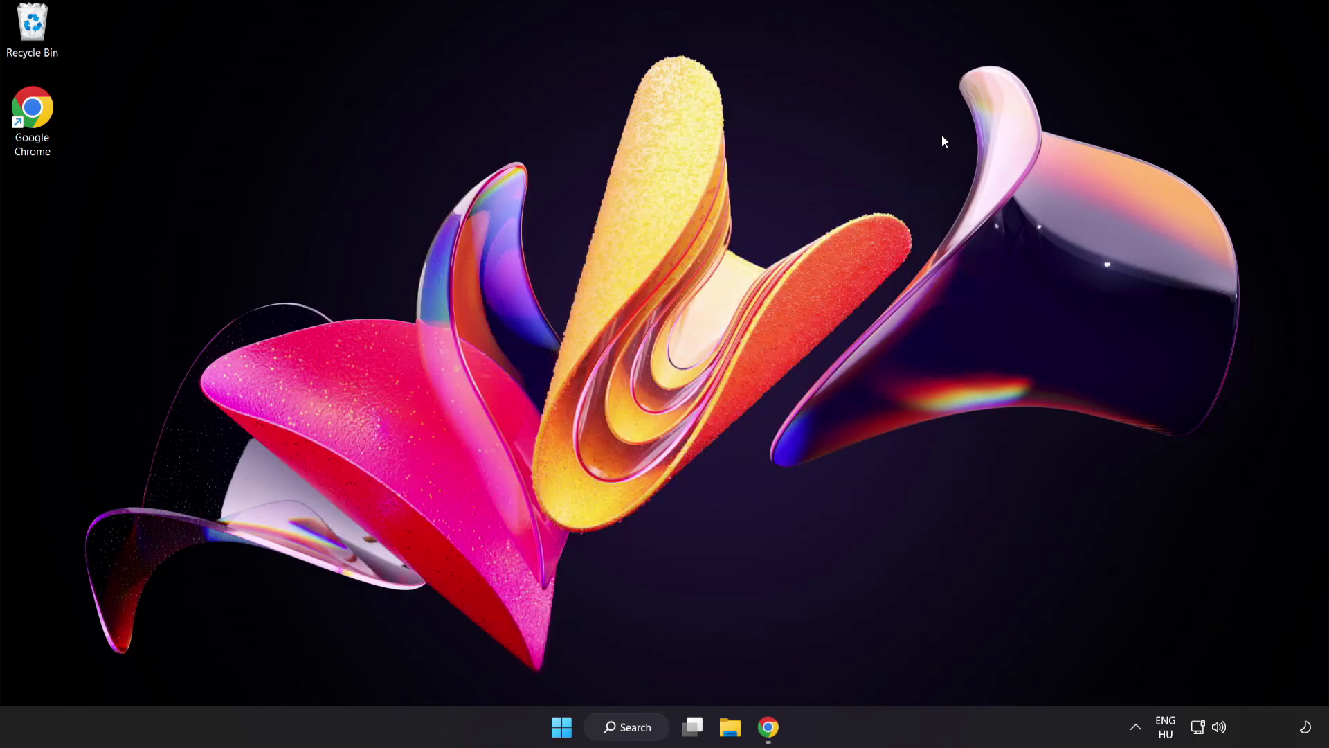
# Search Windows for "game mode settings" and open the Game Mode page to check its on/off state.
pyautogui.click(643, 735)
pyautogui.click(582, 112)
pyautogui.write('game m')
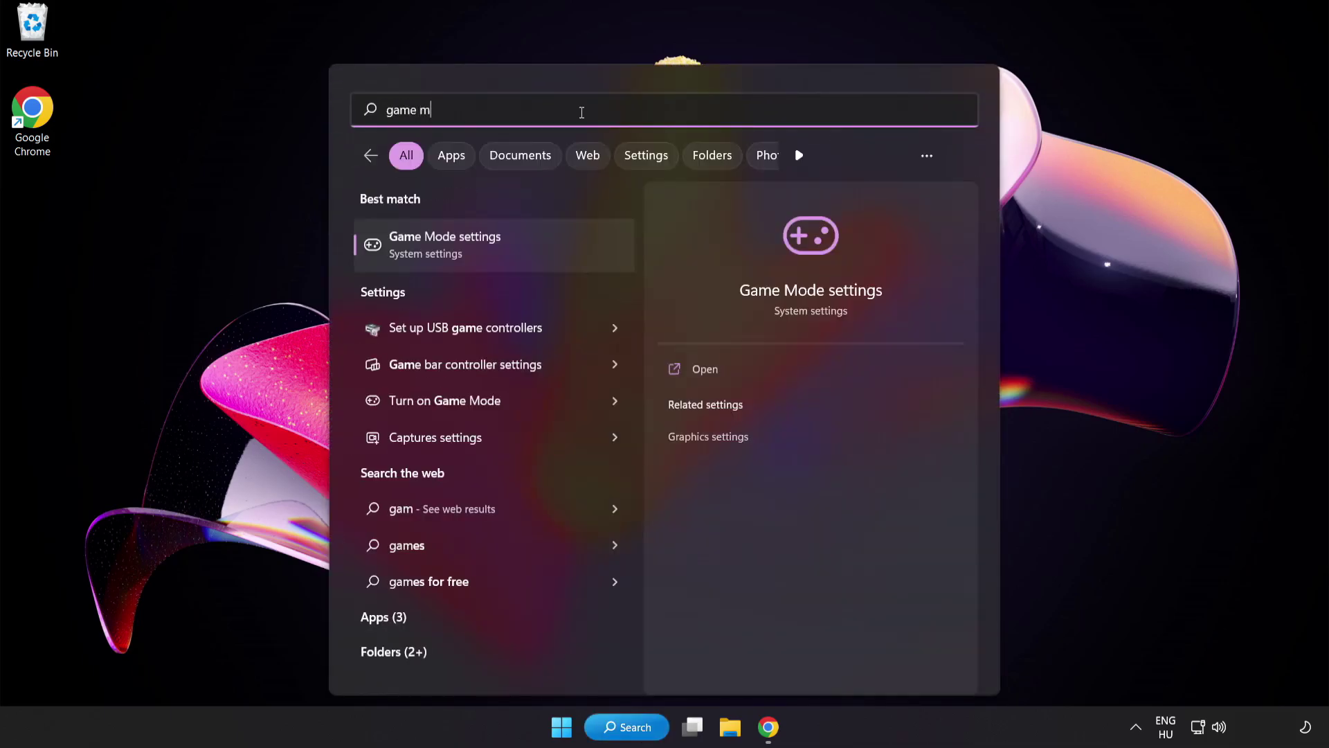
pyautogui.write('ode settings')
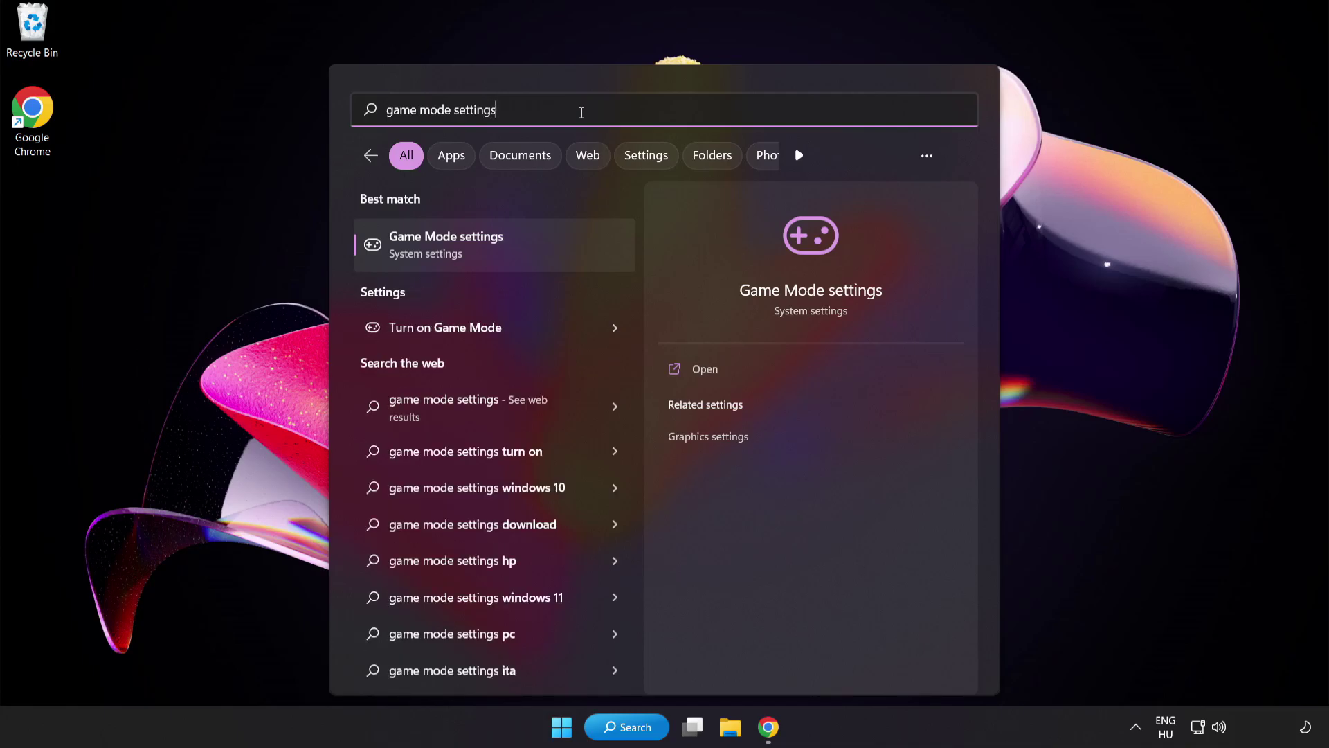
pyautogui.click(485, 251)
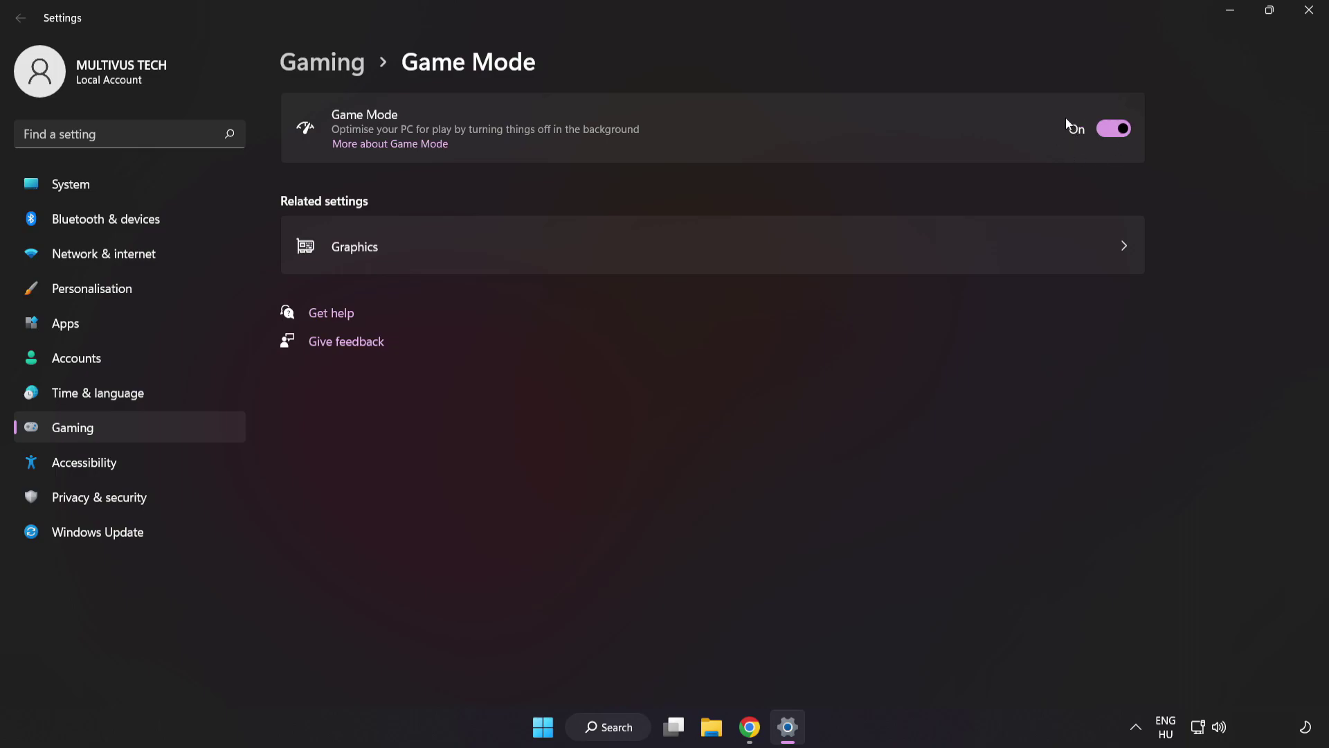
# Check the controller-button option on the Xbox Game Bar page of the Gaming settings, then close Settings.
pyautogui.click(328, 68)
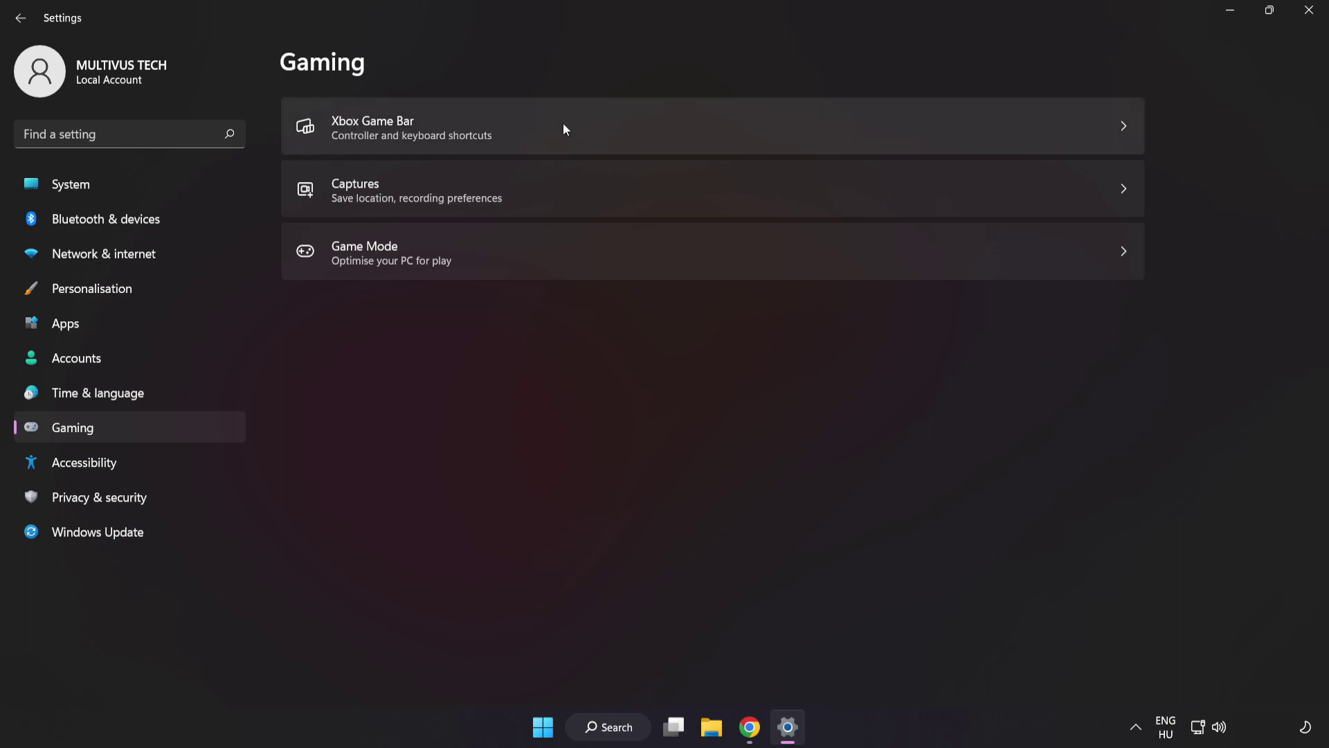
pyautogui.click(958, 123)
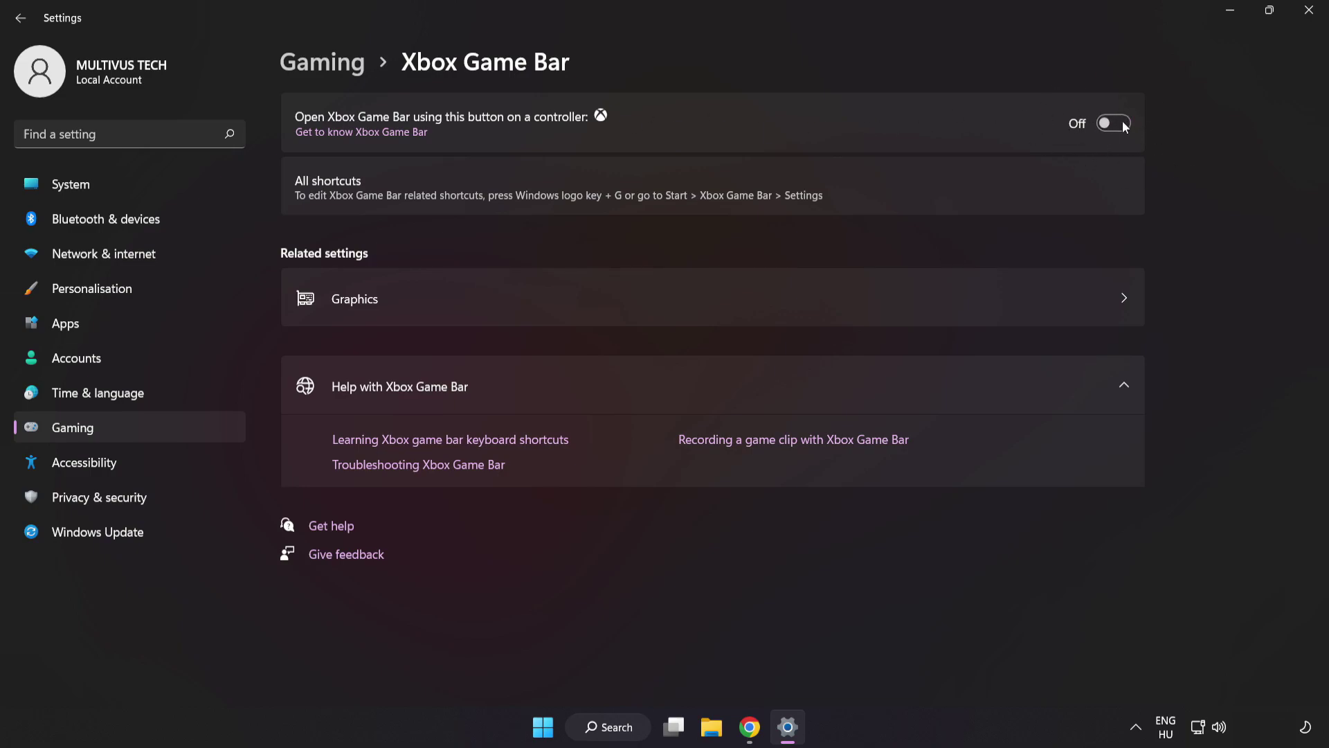
pyautogui.click(1310, 14)
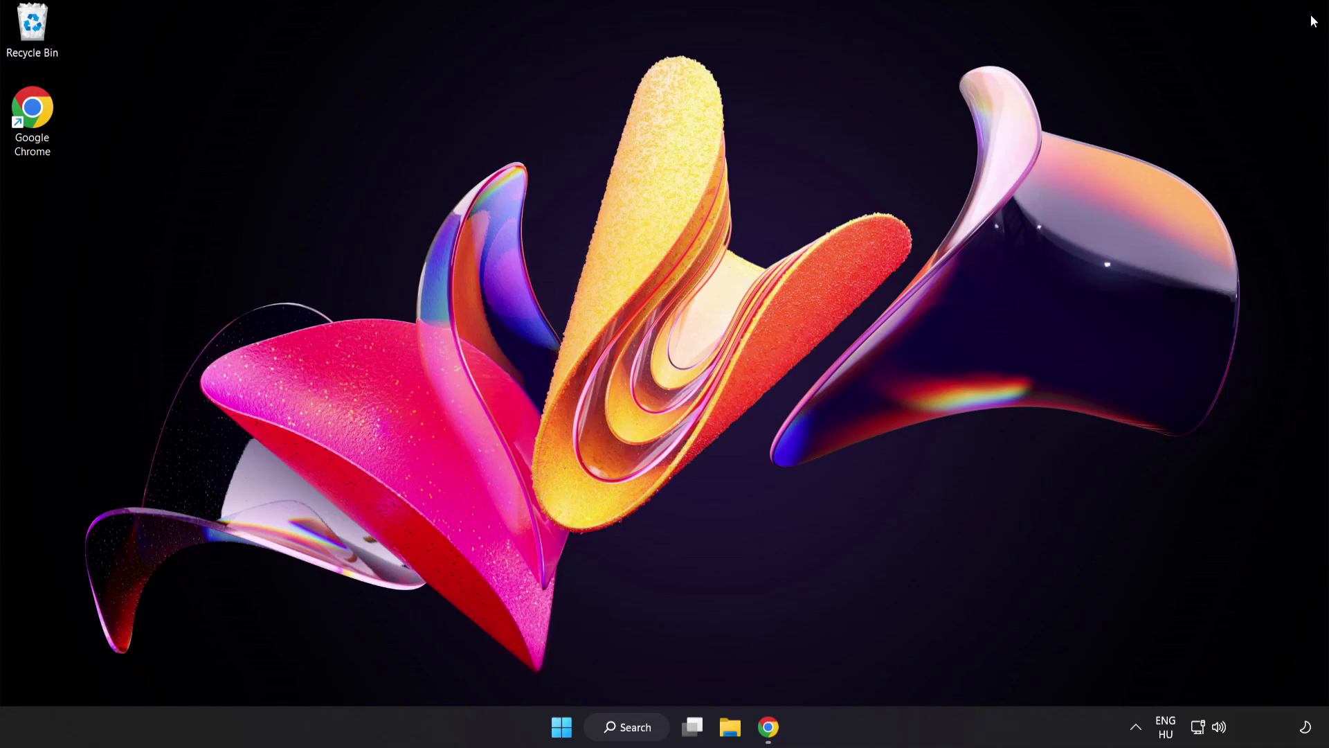
# Open Task Manager and end the Google Chrome process.
pyautogui.rightClick(559, 732)
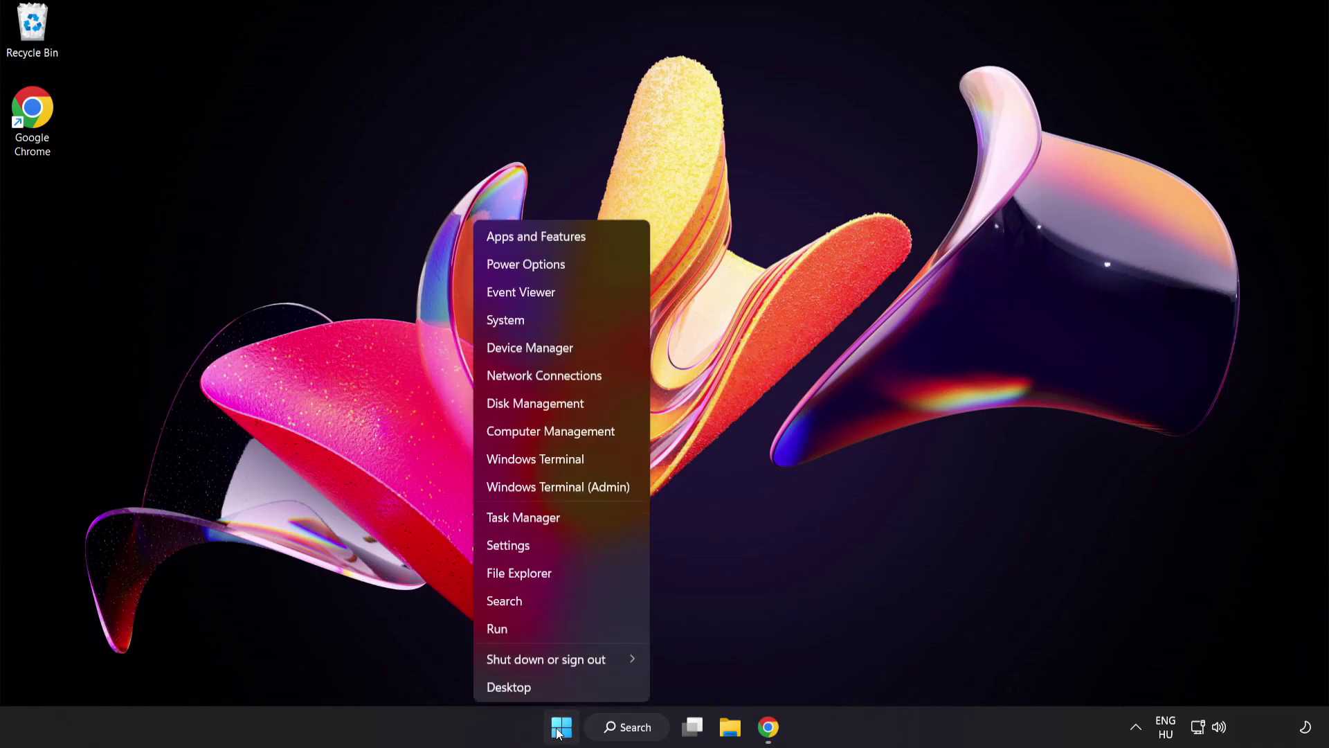
pyautogui.click(570, 521)
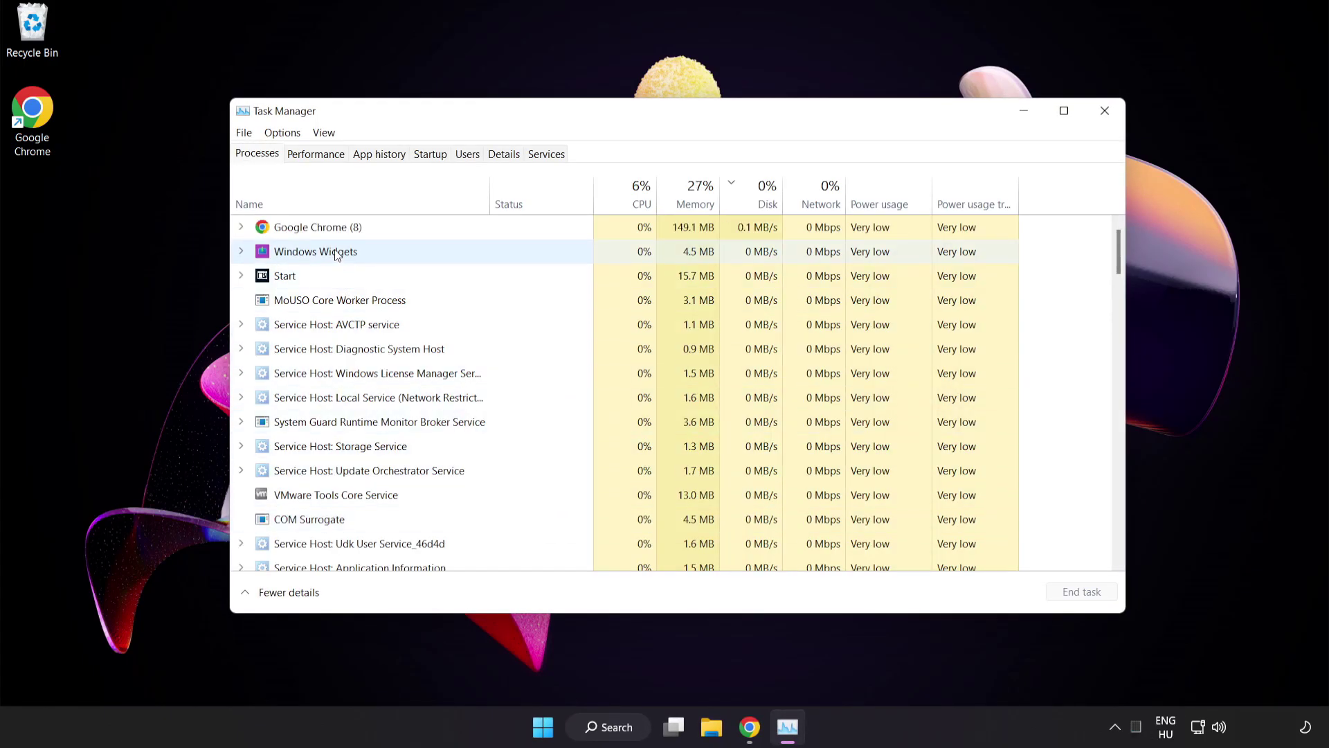
pyautogui.click(337, 228)
pyautogui.click(1073, 593)
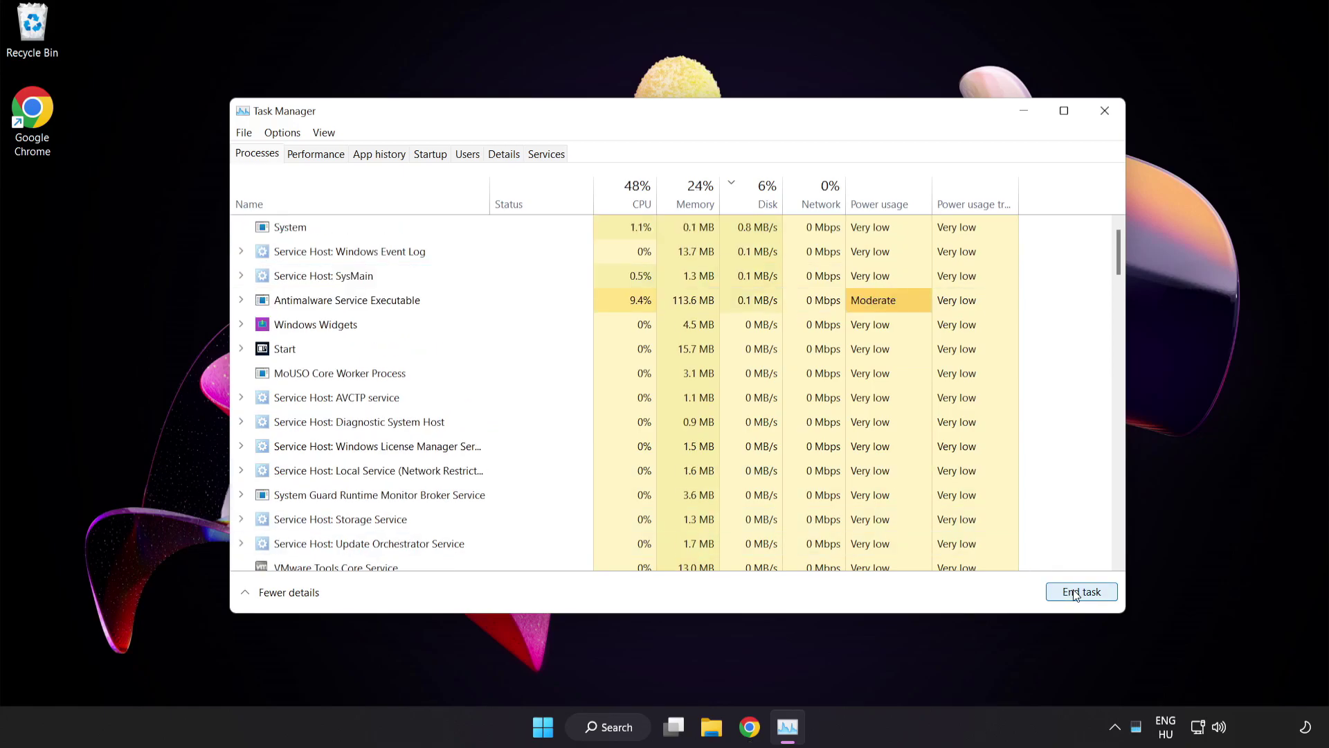
pyautogui.moveTo(1118, 263)
pyautogui.mouseDown()
pyautogui.moveTo(1118, 511)
pyautogui.moveTo(1116, 238)
pyautogui.mouseUp()
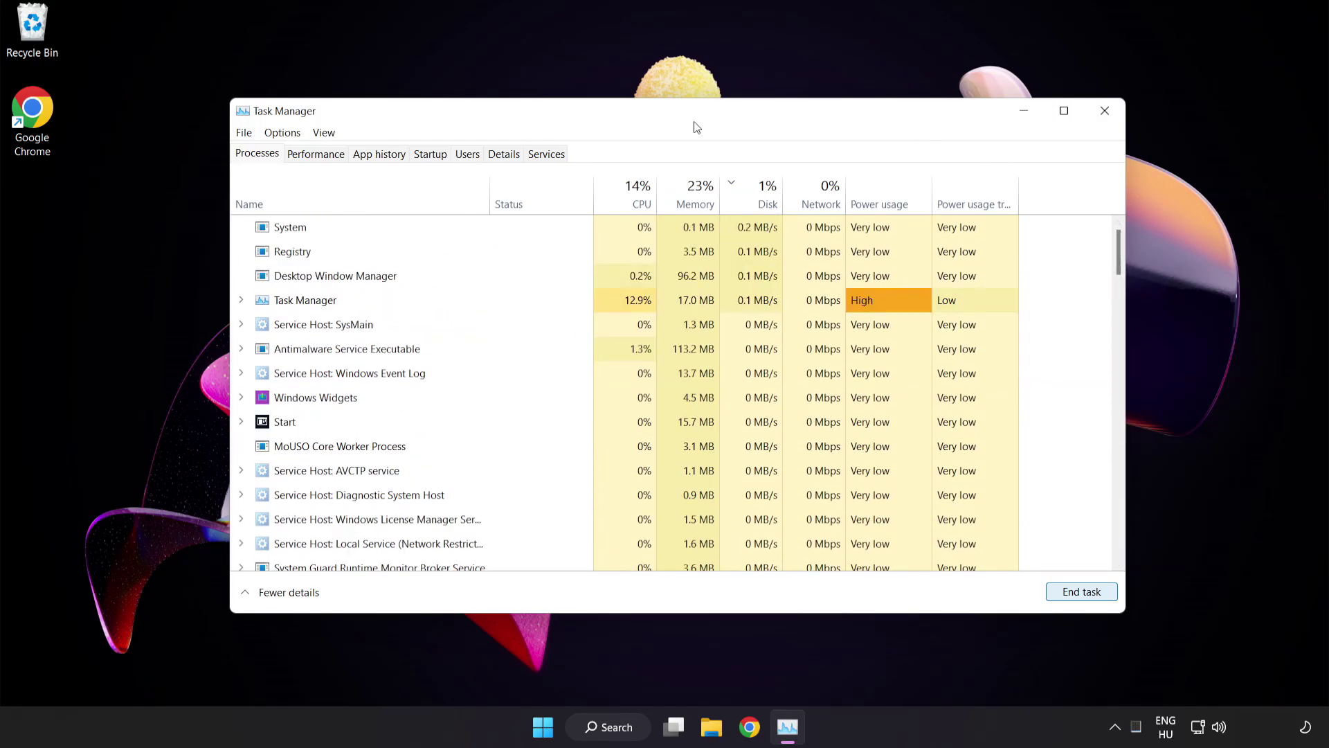
# Disable the Cortana, Phone Link and Terminal startup apps, then close Task Manager.
pyautogui.click(432, 155)
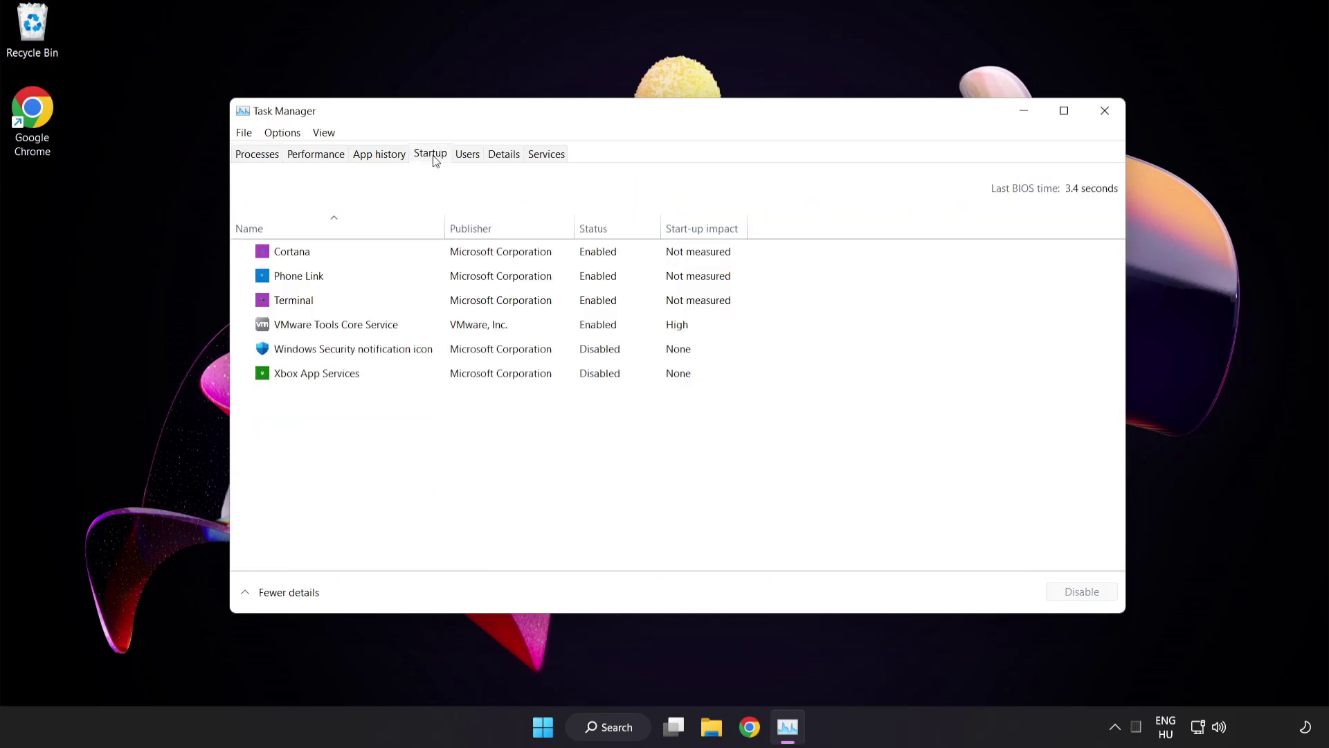
pyautogui.click(468, 256)
pyautogui.click(1058, 596)
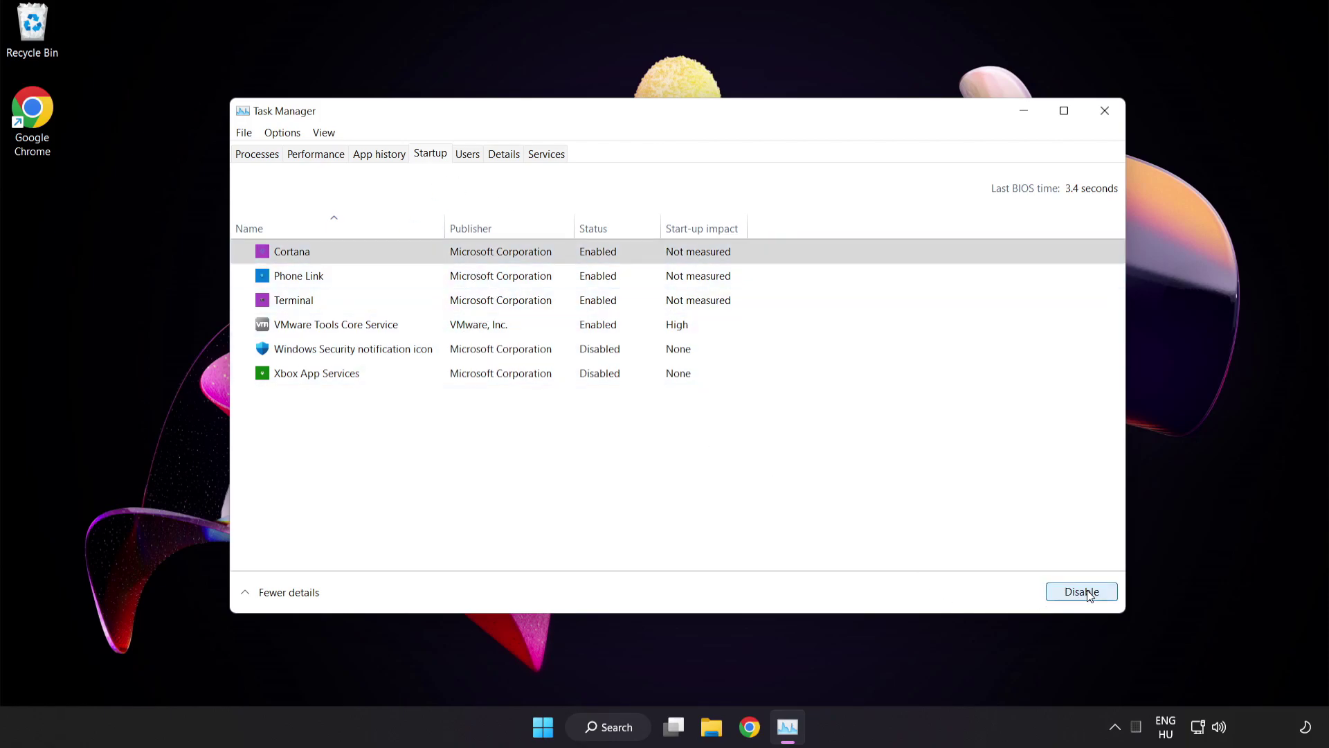
pyautogui.click(400, 280)
pyautogui.click(1080, 592)
pyautogui.click(530, 305)
pyautogui.click(1073, 591)
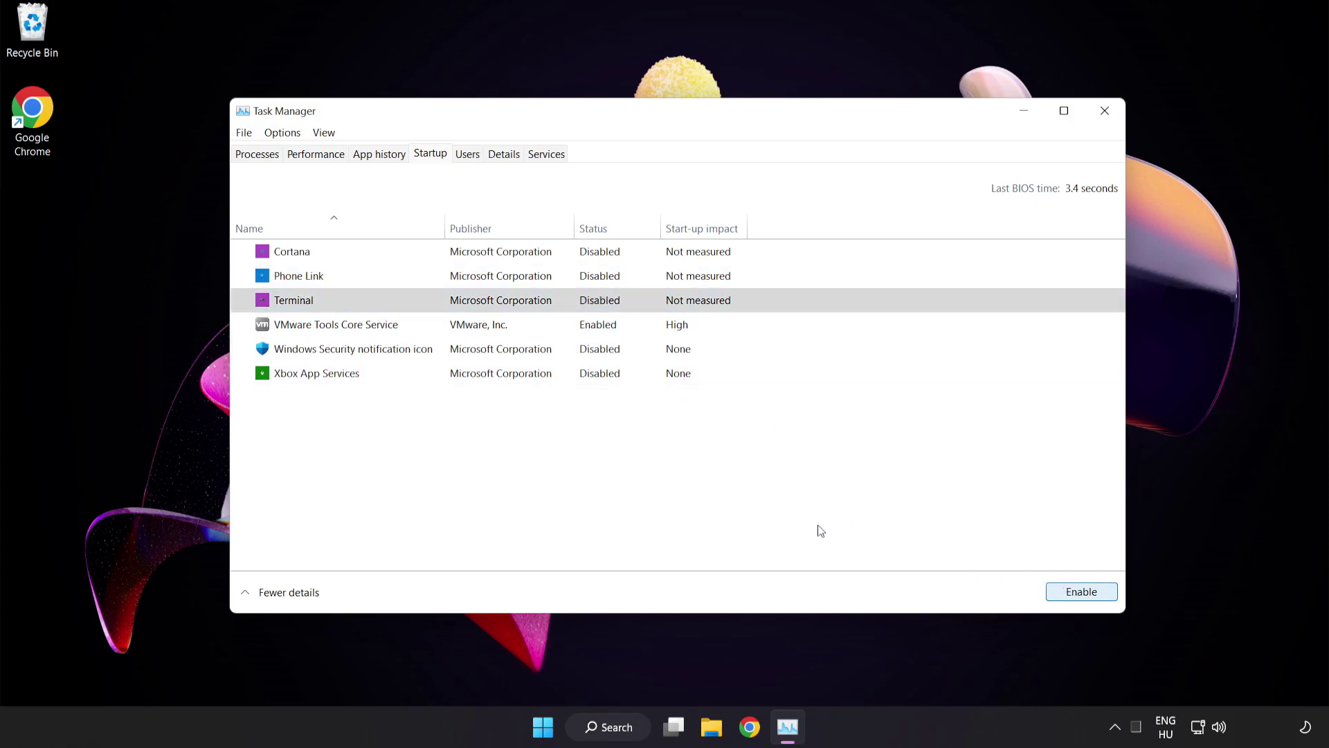
pyautogui.click(1105, 111)
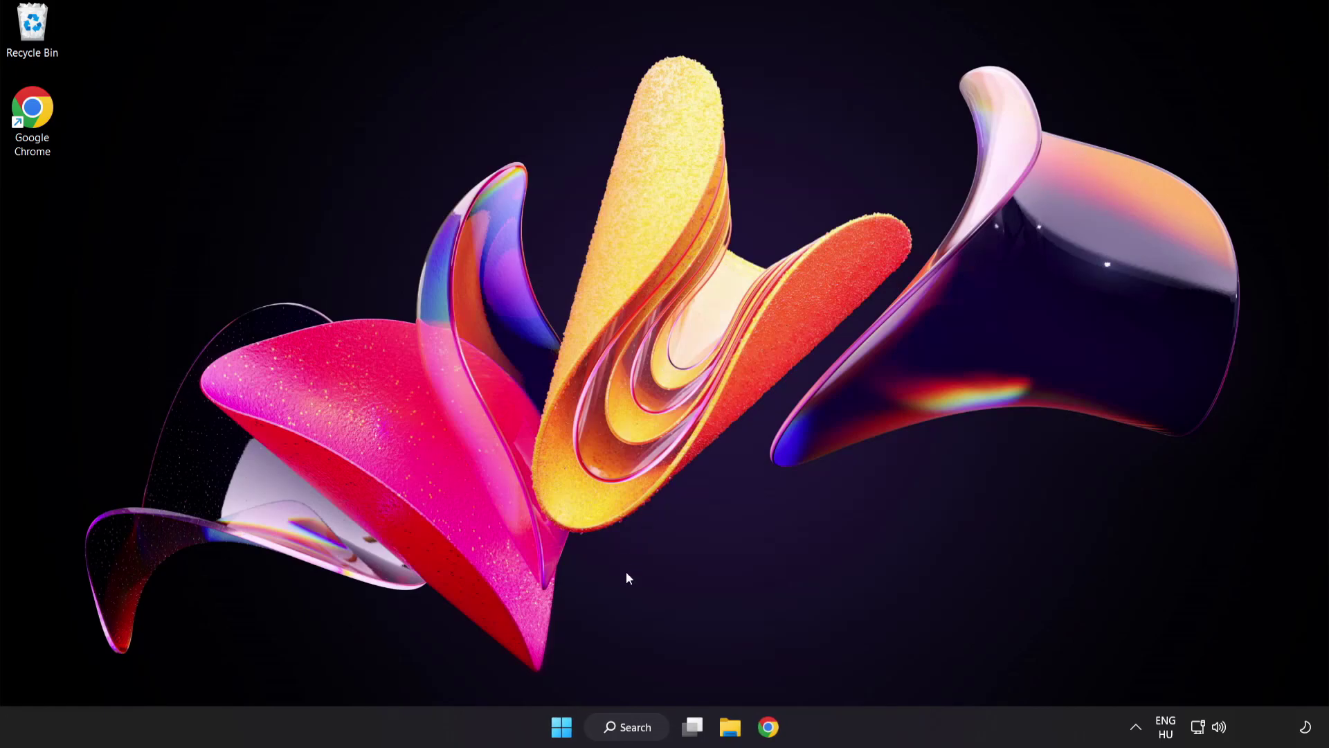
# Open Windows Update settings through a search for "update", check for updates, and close Settings.
pyautogui.click(637, 728)
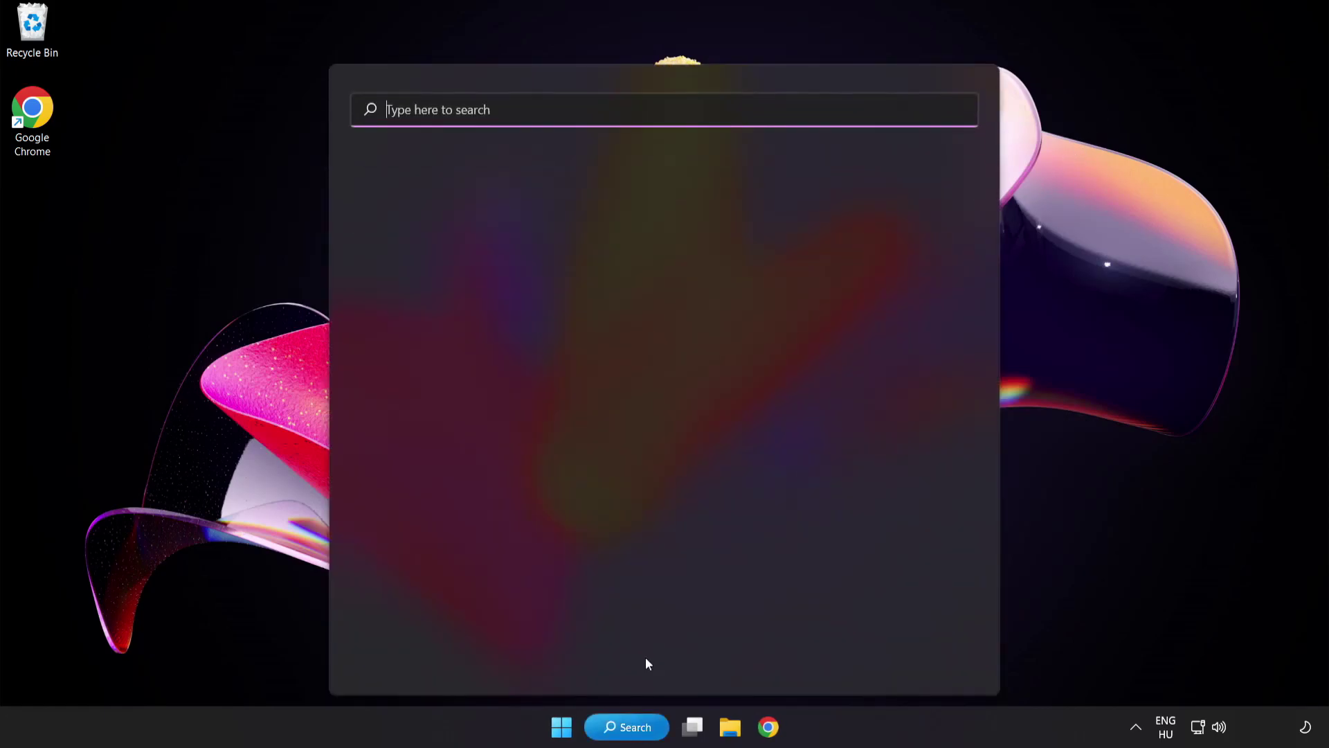
pyautogui.write('update')
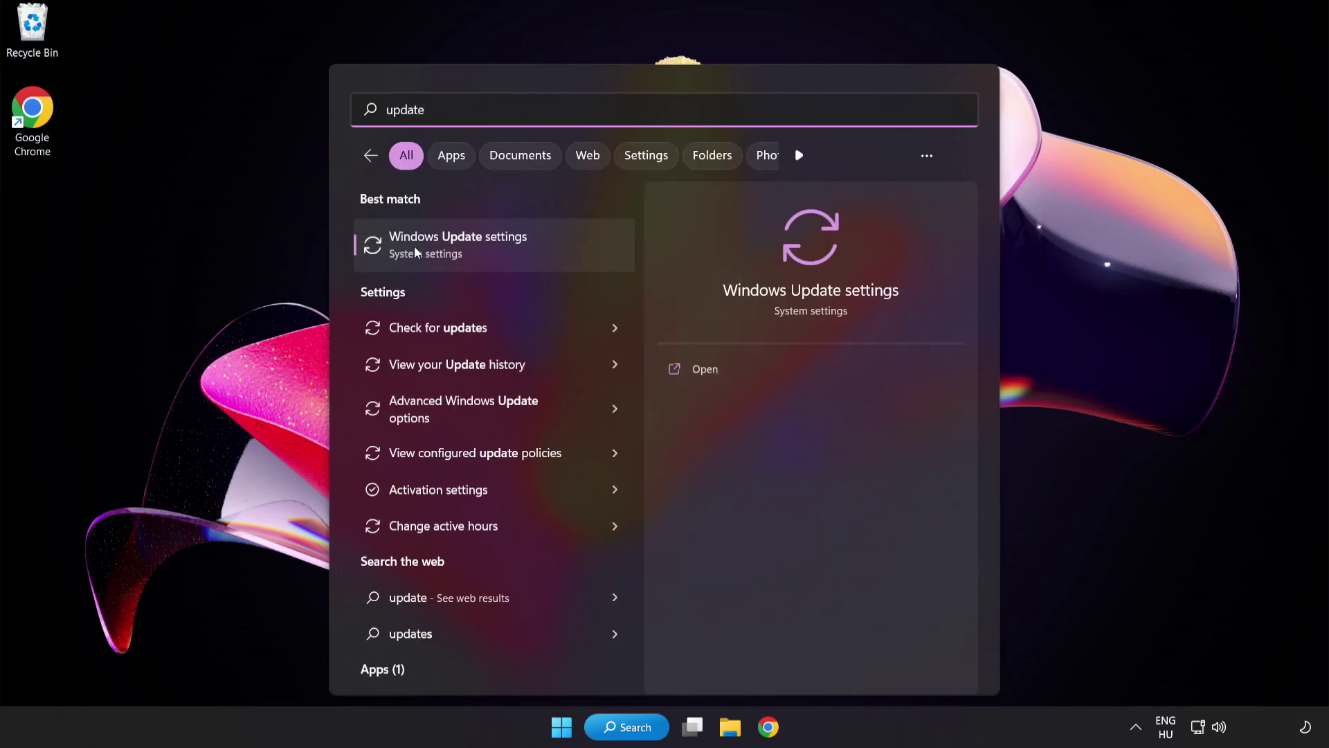
pyautogui.click(544, 239)
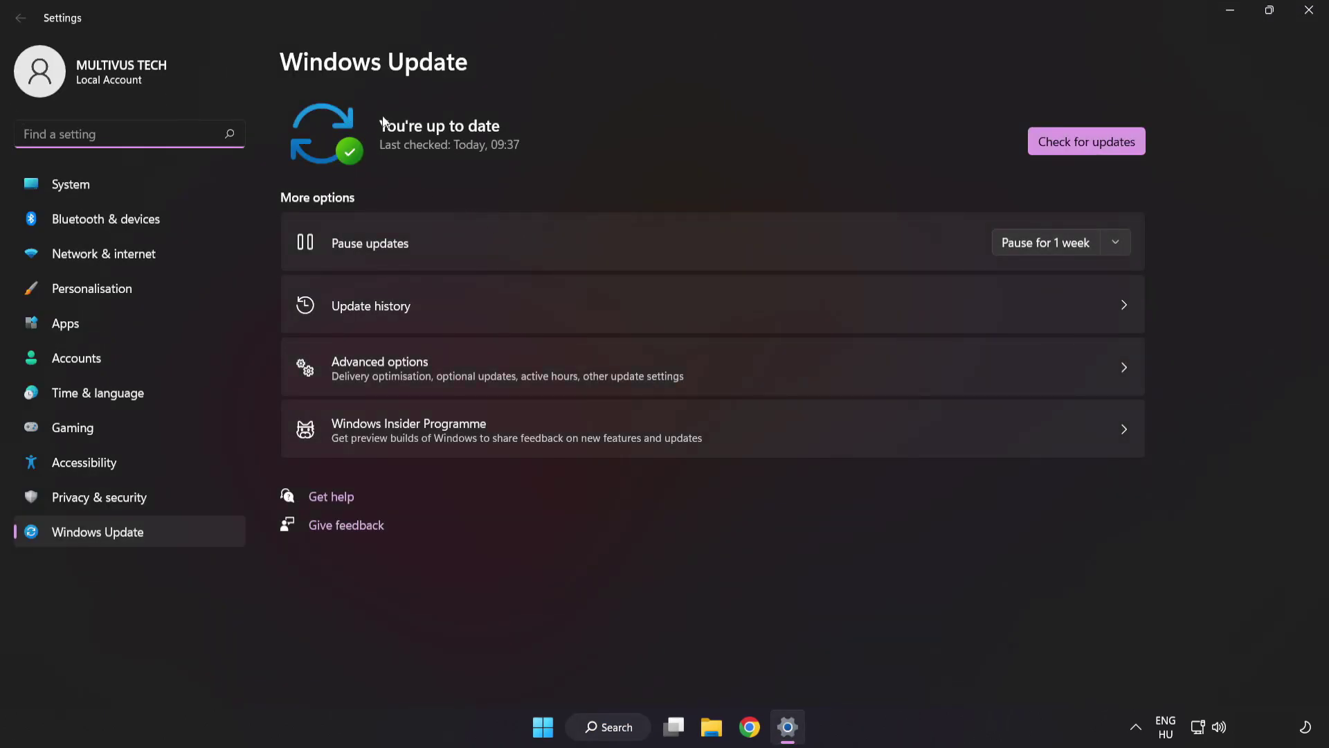
pyautogui.click(1086, 148)
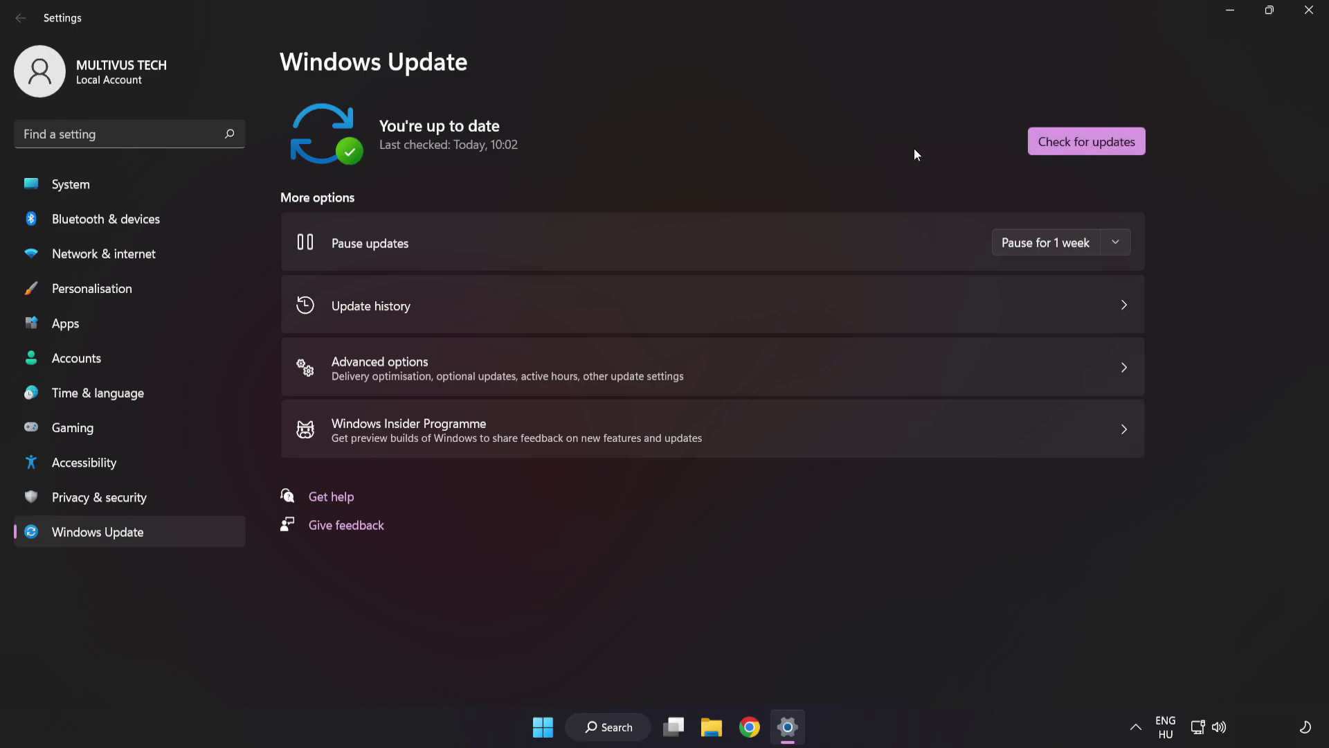
pyautogui.click(1308, 12)
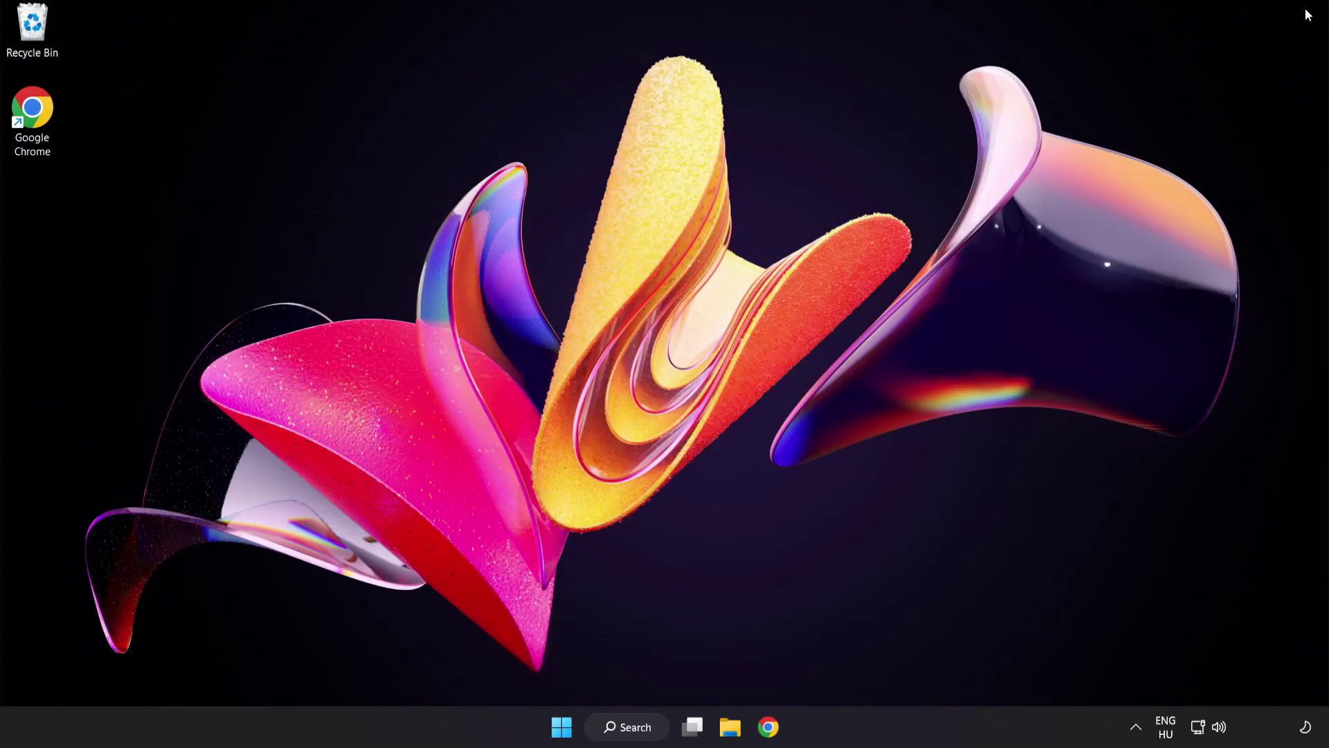
# Open Registry Editor through a search for "regedit" and go to HKEY_CURRENT_USER\System\GameConfigStore.
pyautogui.click(629, 731)
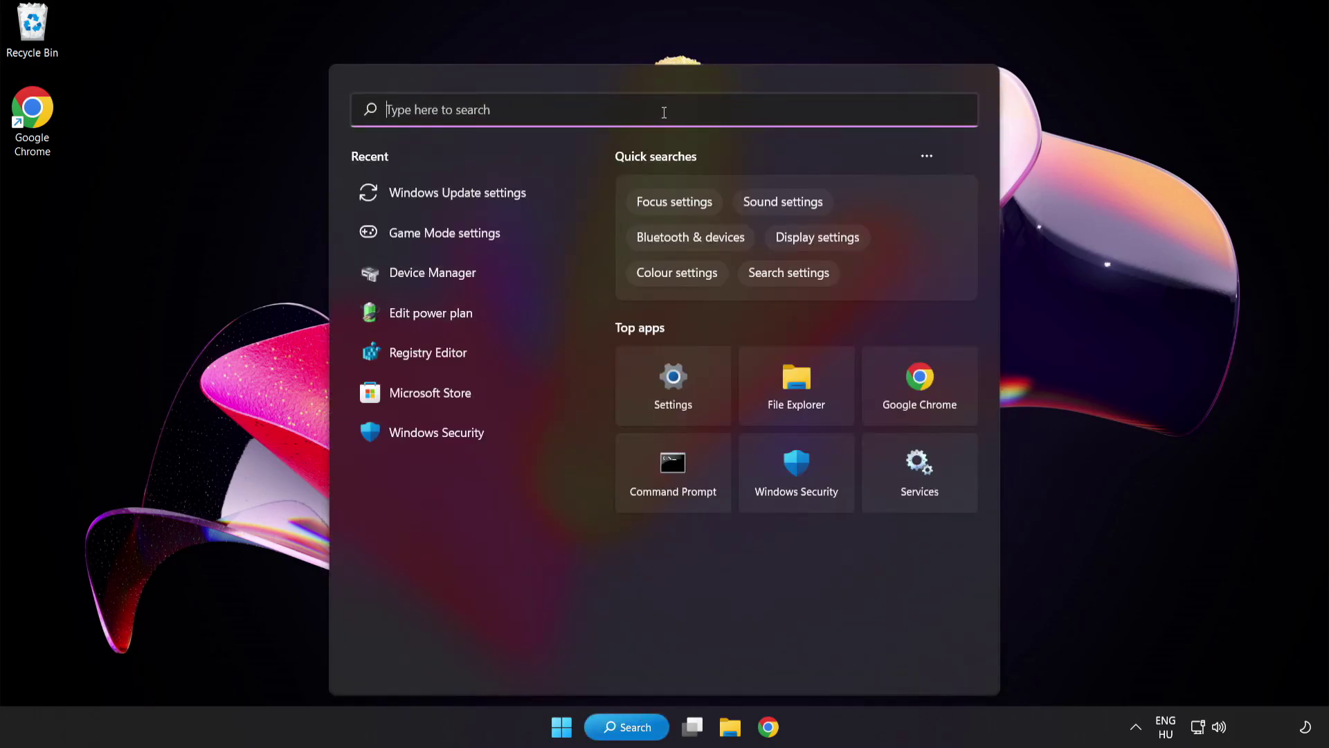
pyautogui.write('regedit')
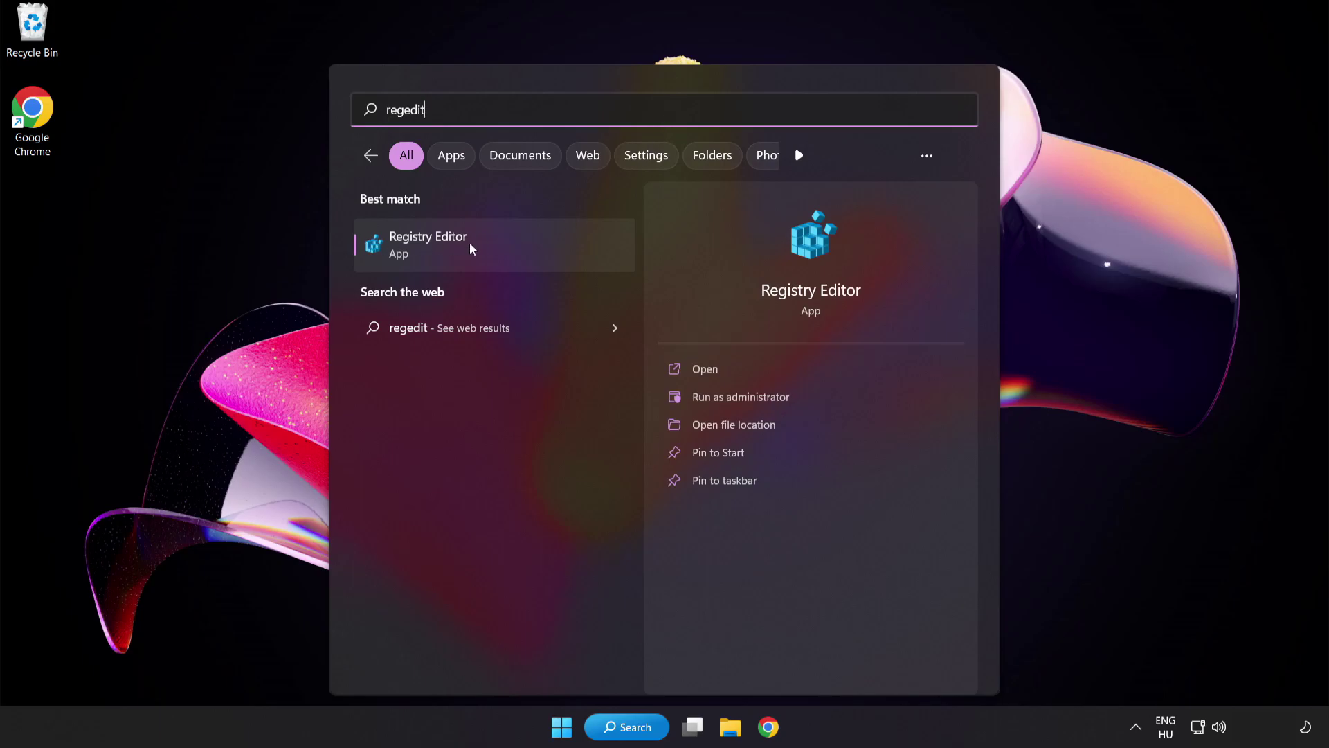
pyautogui.click(509, 239)
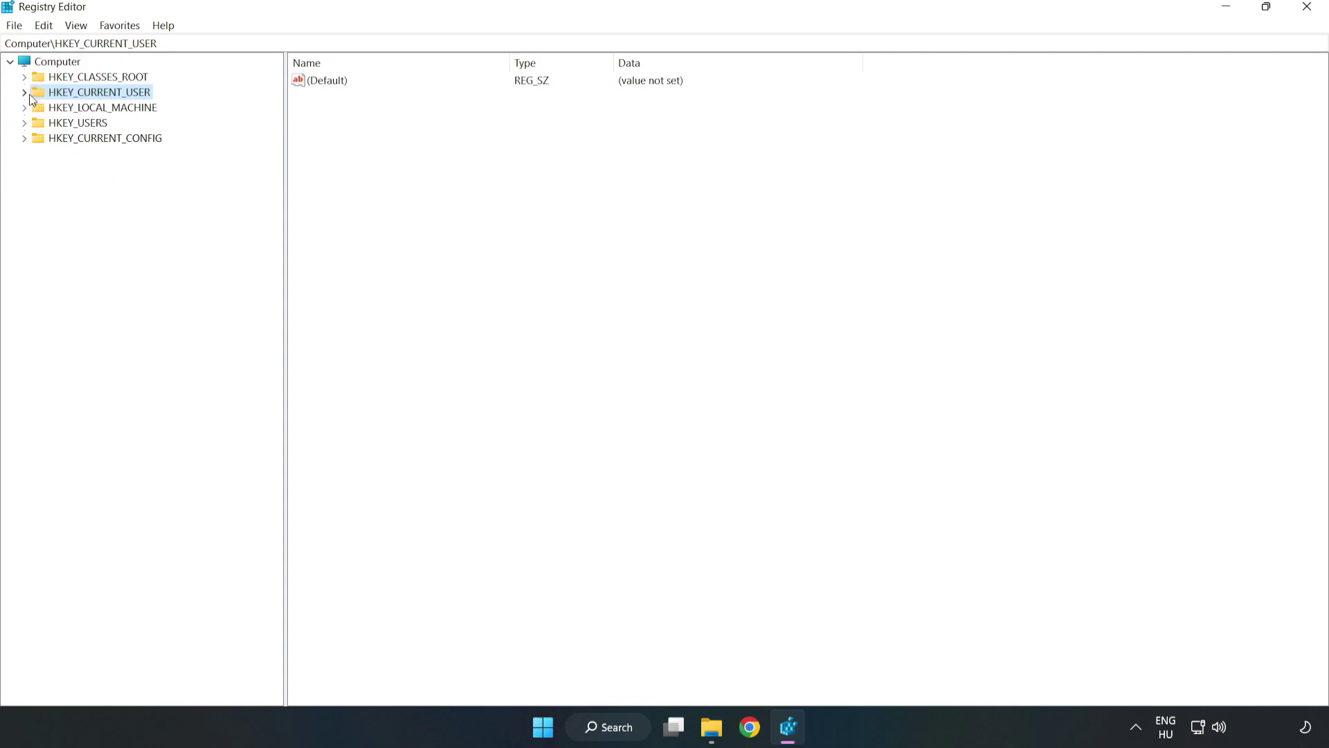
pyautogui.click(27, 94)
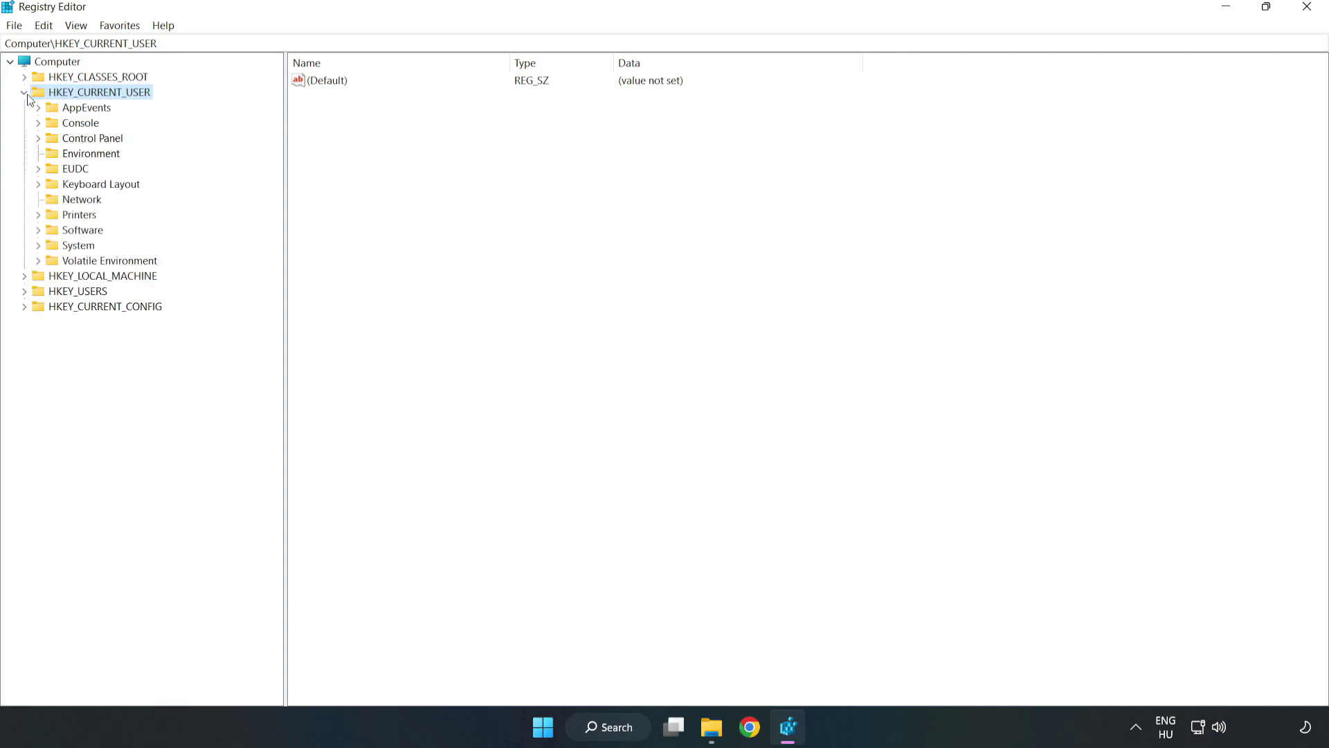
pyautogui.click(38, 246)
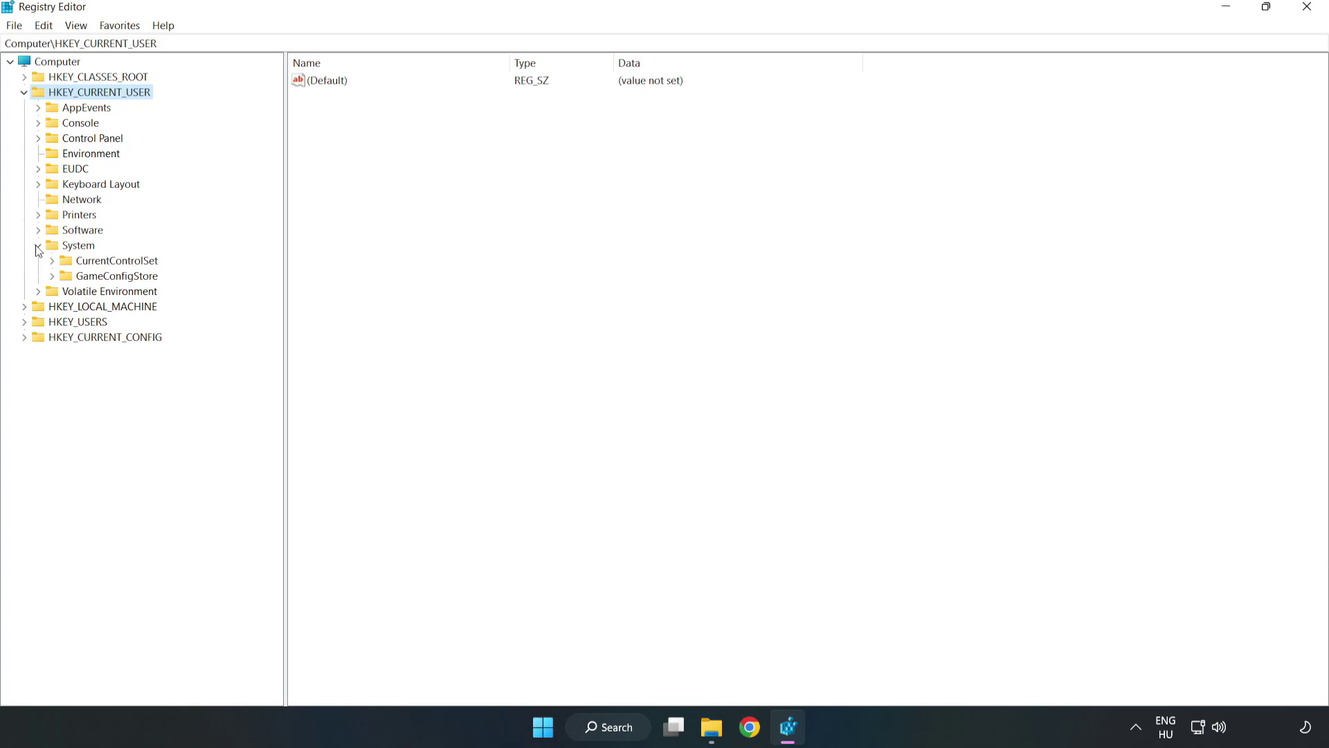
pyautogui.click(111, 280)
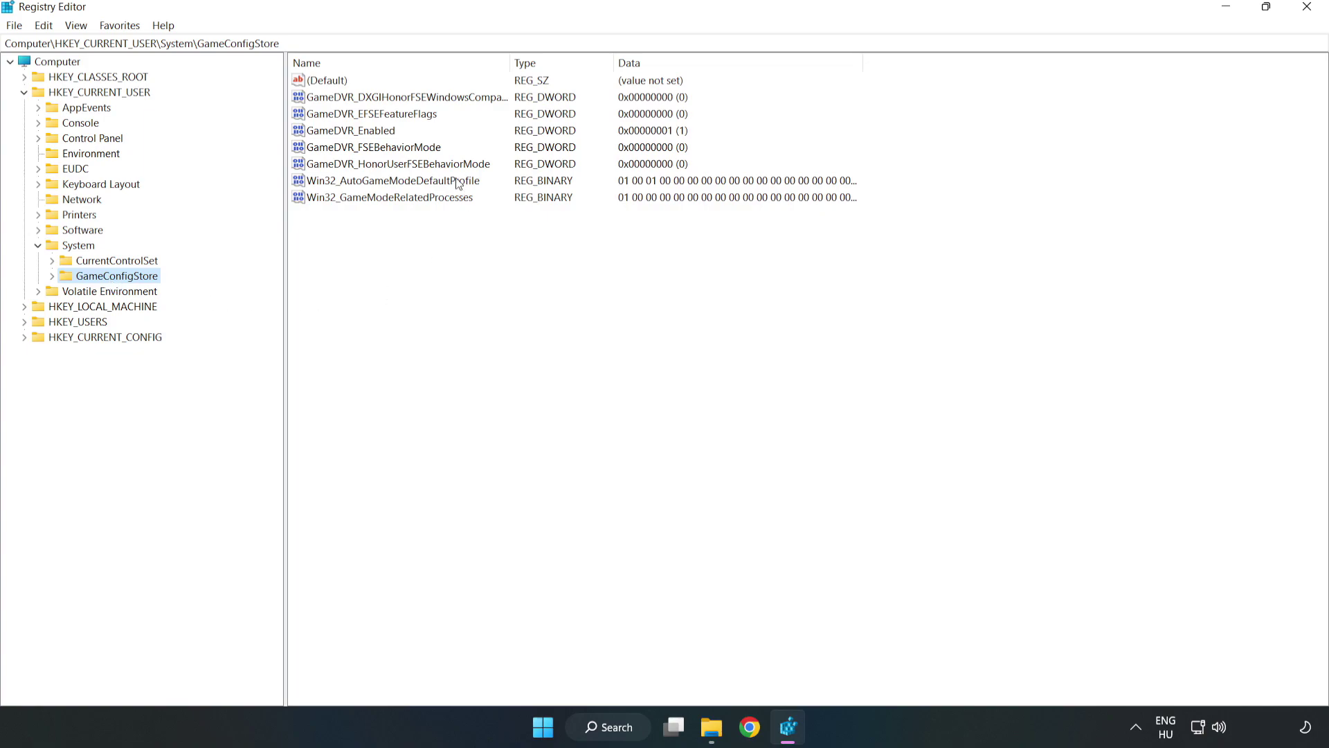
# Set the value data of GameDVR_Enabled in the GameConfigStore key to 0.
pyautogui.click(331, 134)
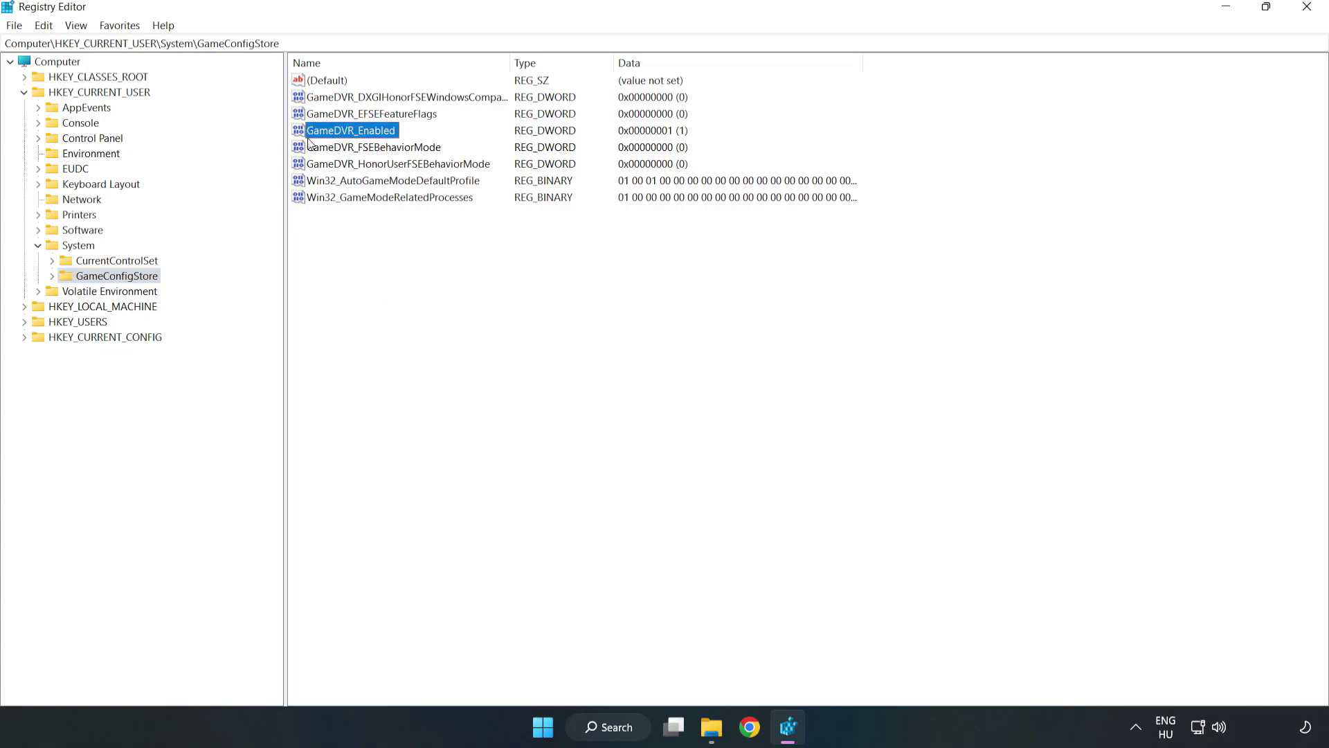
pyautogui.rightClick(362, 137)
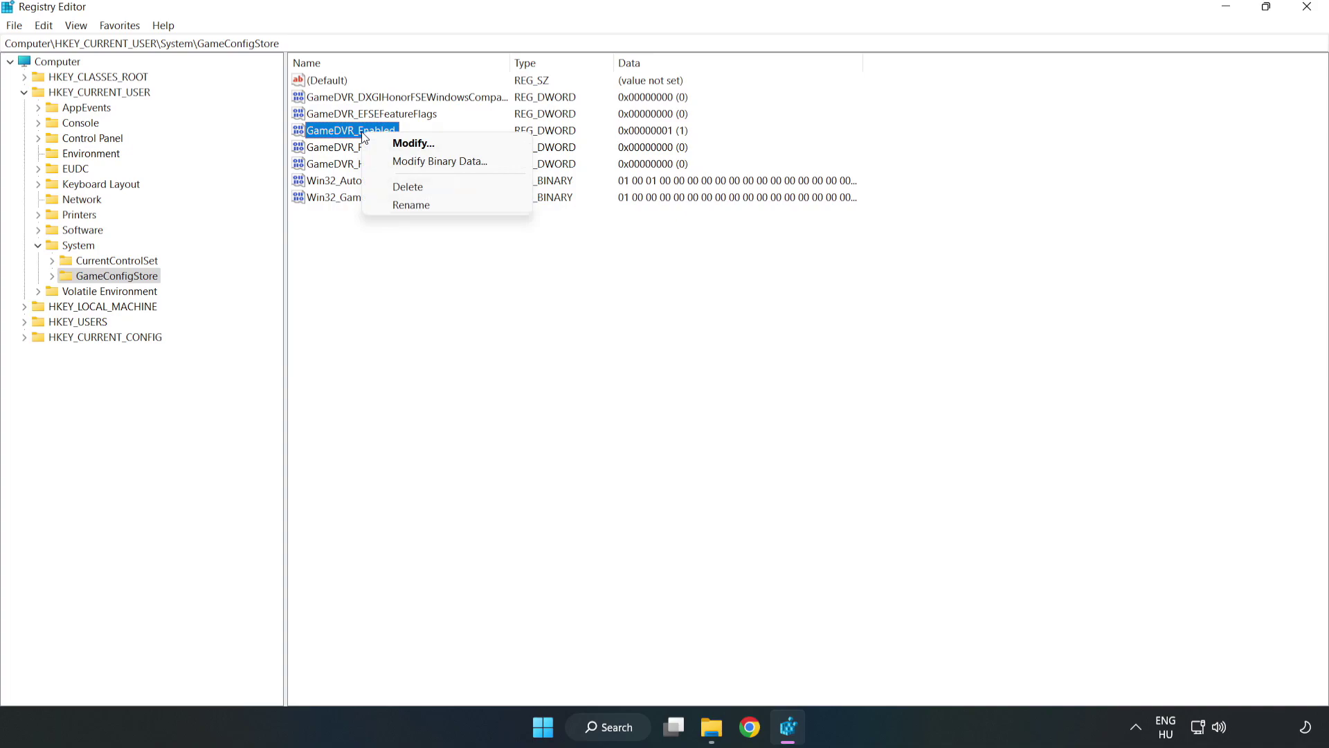
pyautogui.click(424, 146)
pyautogui.moveTo(418, 160); pyautogui.dragTo(744, 279)
pyautogui.click(556, 361)
pyautogui.moveTo(557, 361); pyautogui.dragTo(462, 346)
pyautogui.write('0')
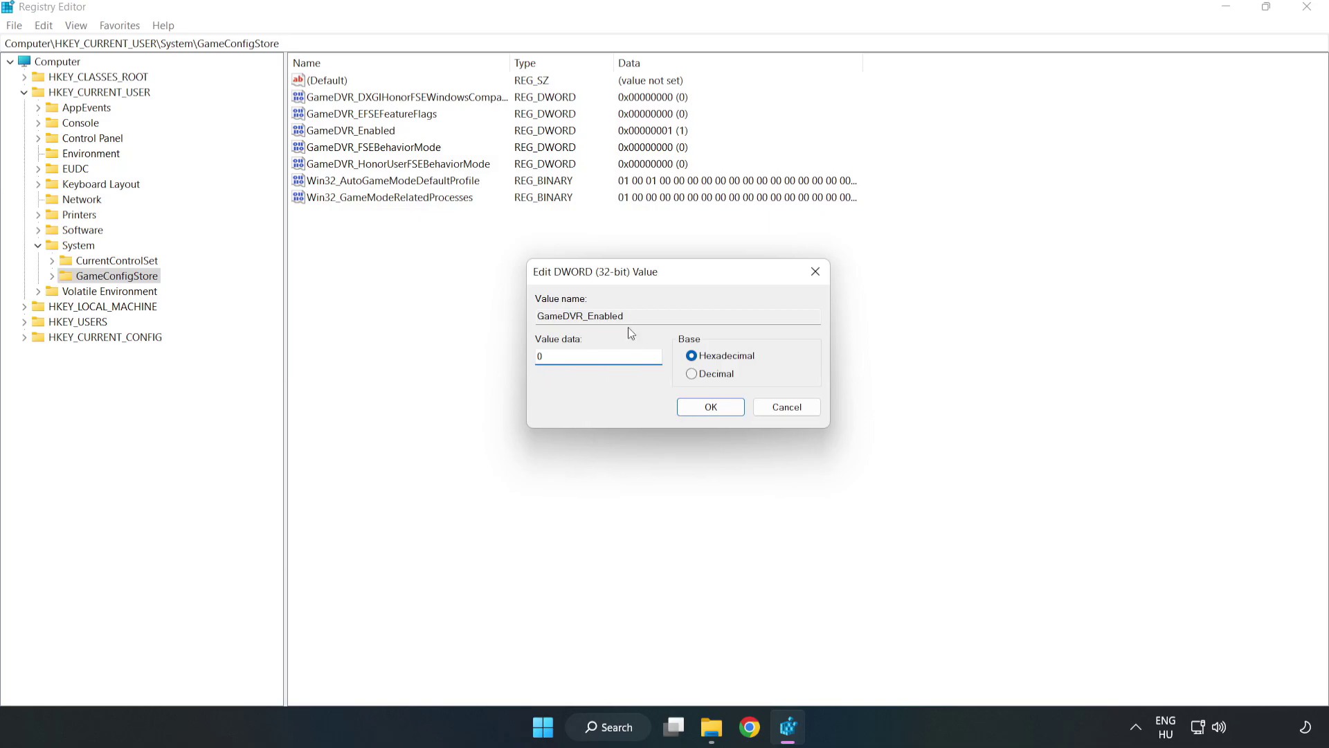
pyautogui.click(711, 408)
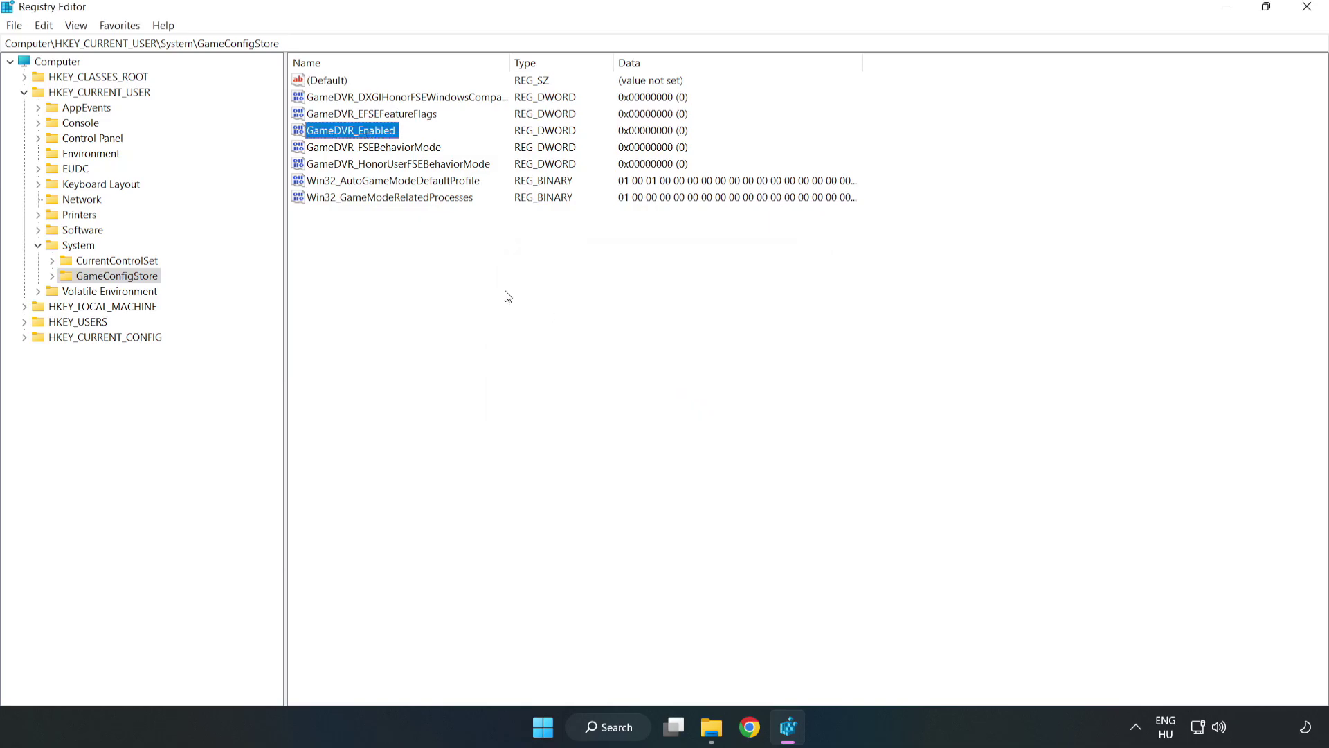
# Collapse HKEY_CURRENT_USER and go to HKEY_LOCAL_MACHINE\SOFTWARE\Microsoft\PolicyManager\default\ApplicationManagement\AllowGameDVR.
pyautogui.click(24, 92)
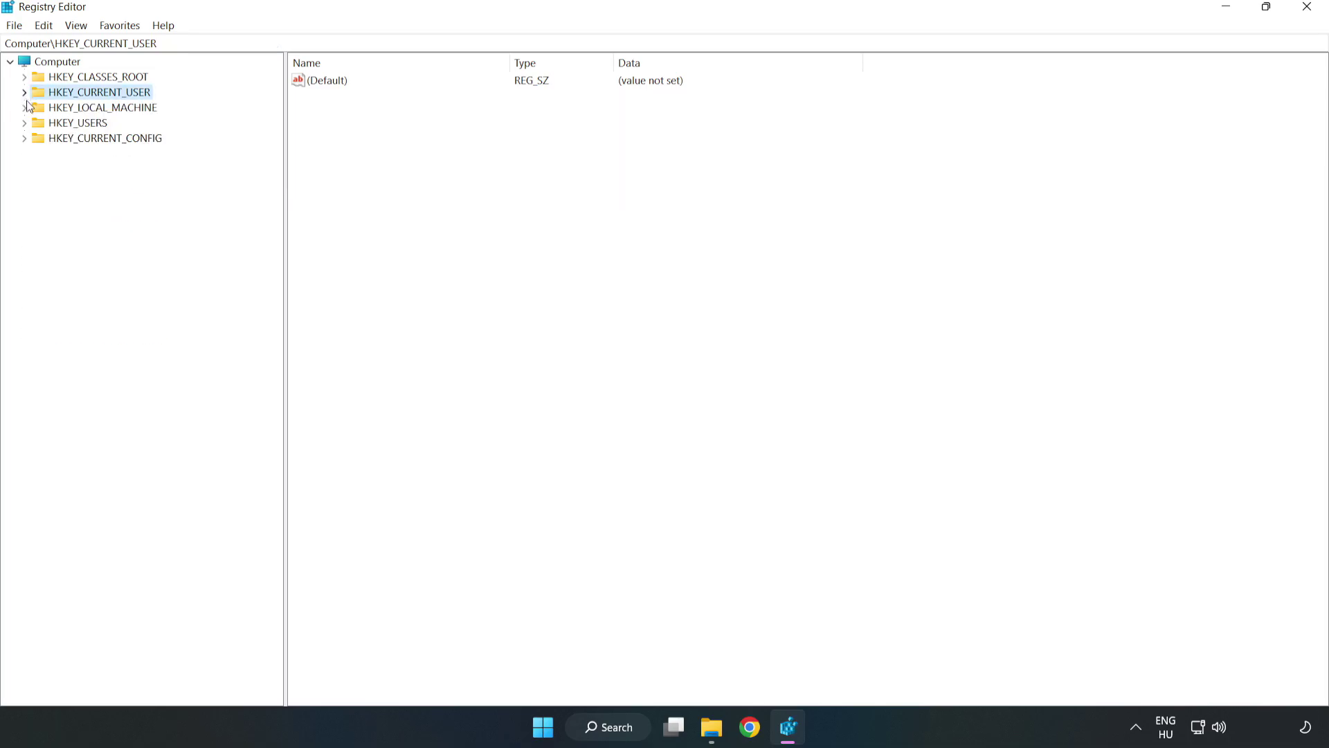
pyautogui.doubleClick(31, 110)
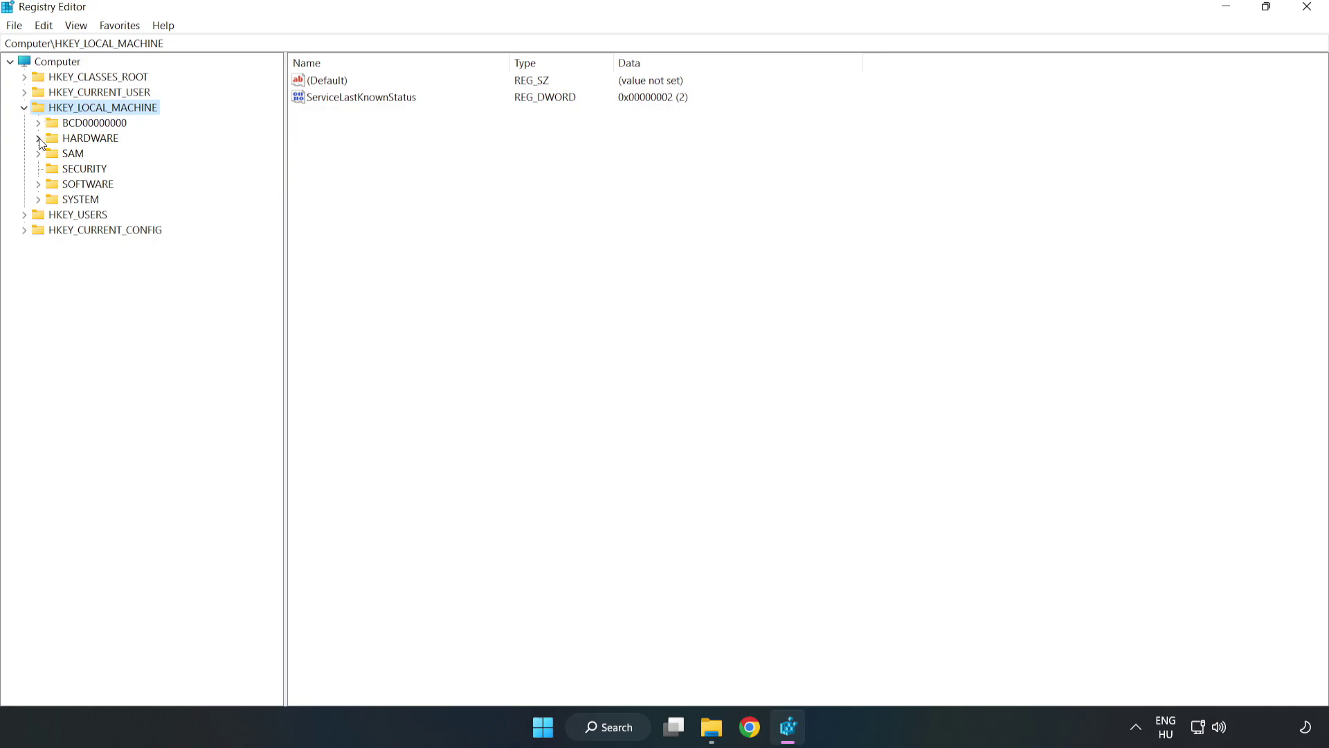
pyautogui.click(39, 184)
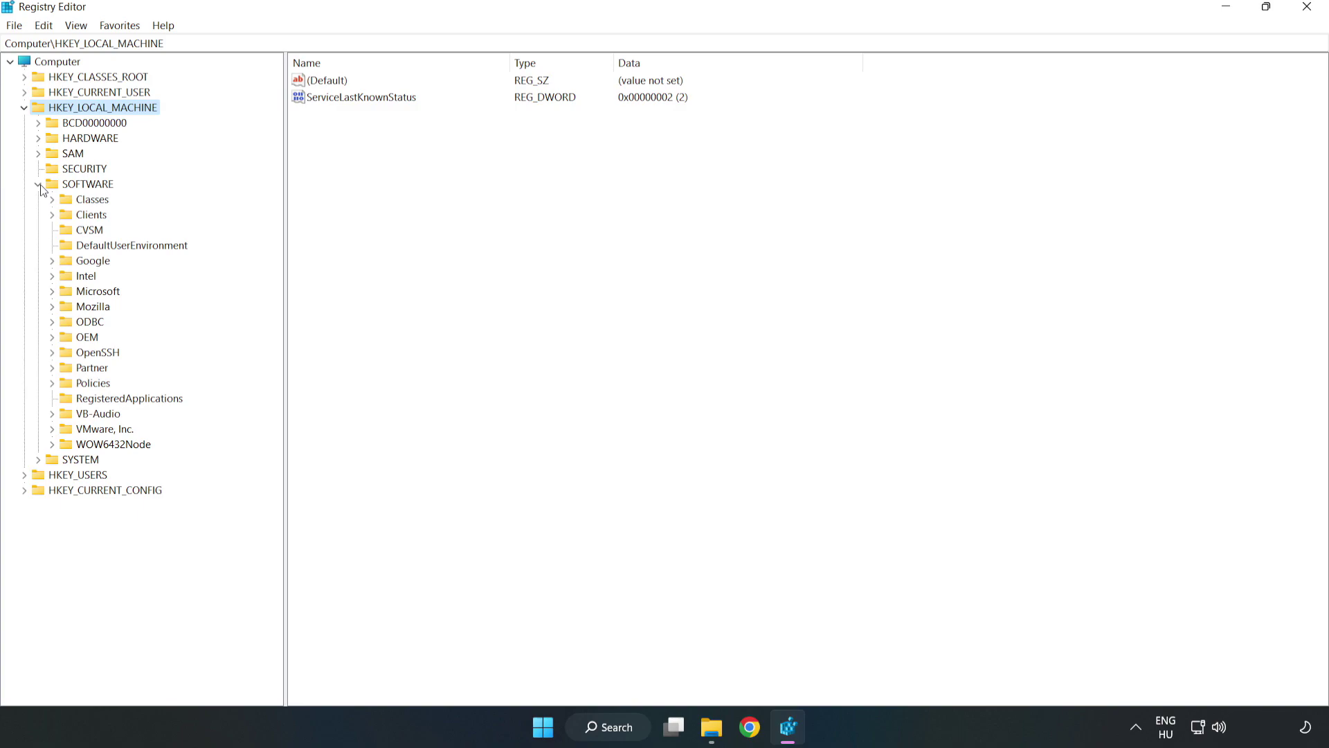
pyautogui.click(52, 291)
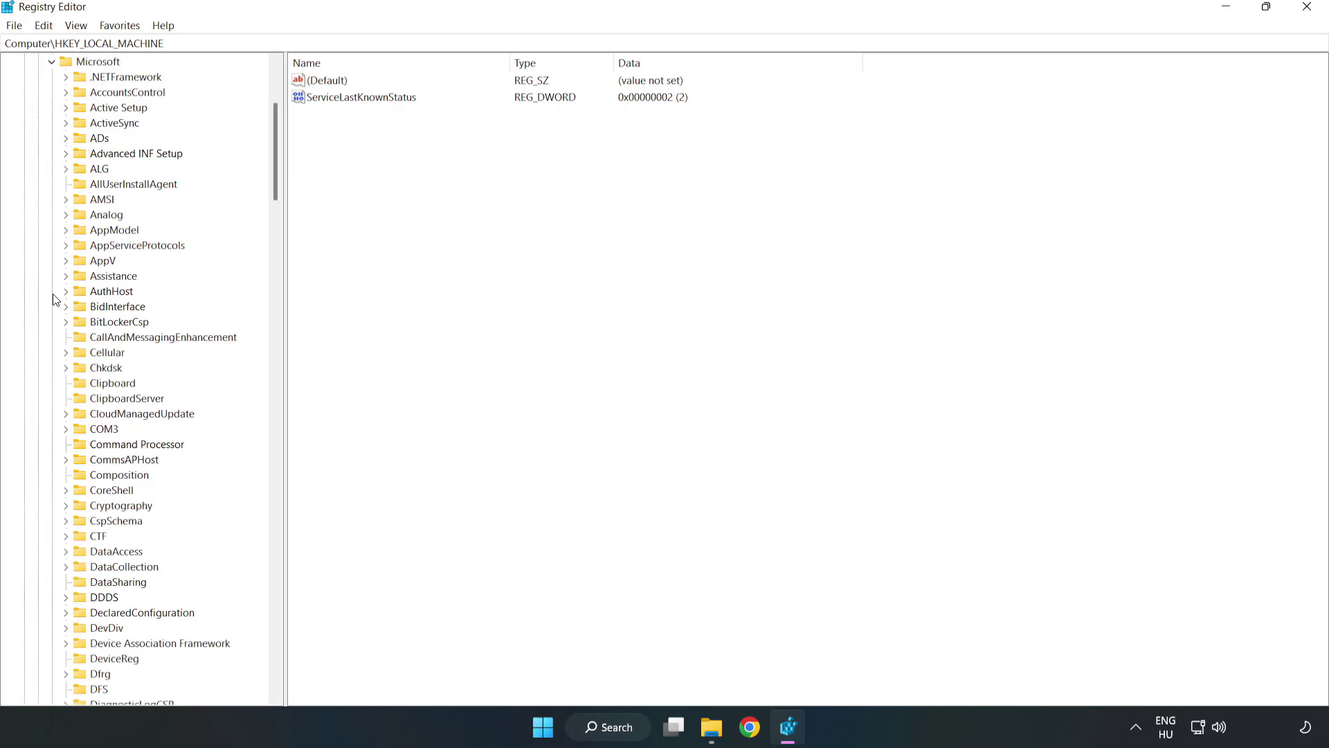
pyautogui.moveTo(273, 177); pyautogui.dragTo(299, 494)
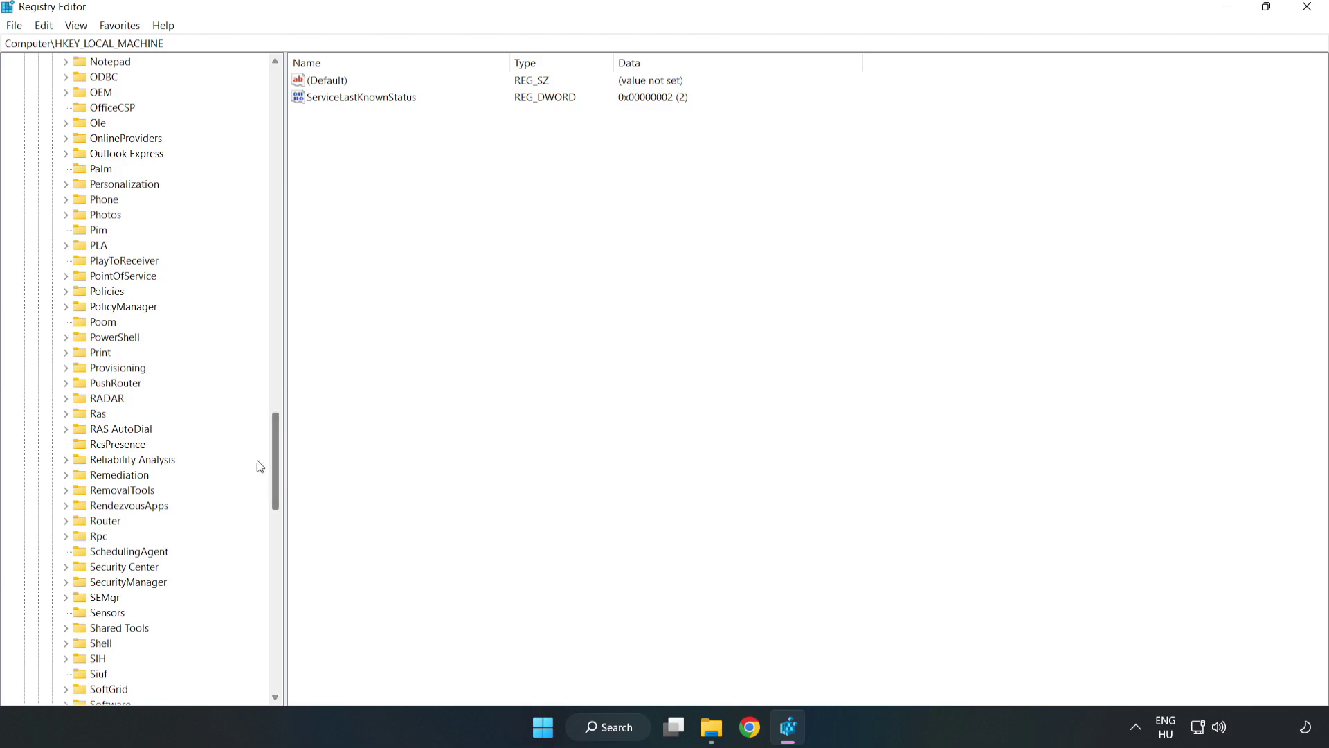
pyautogui.click(66, 307)
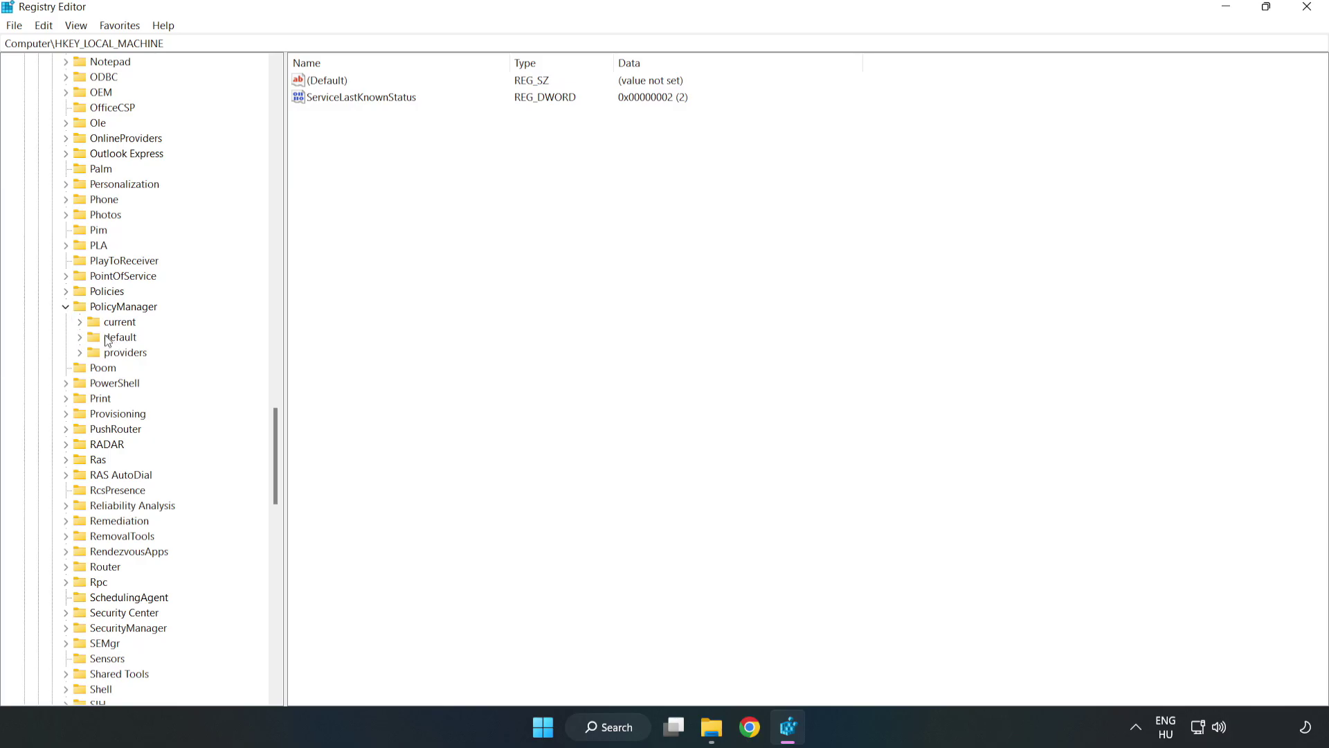
pyautogui.click(79, 338)
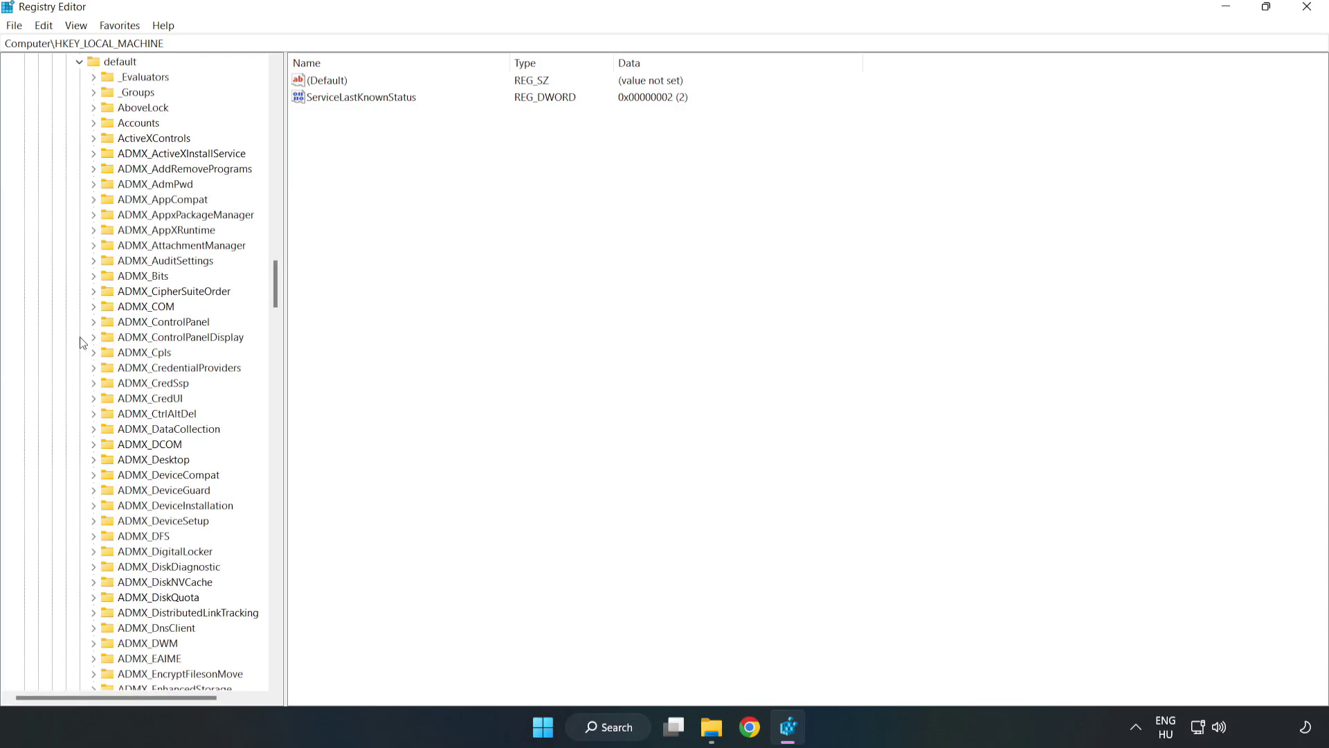
pyautogui.moveTo(276, 287); pyautogui.dragTo(269, 439)
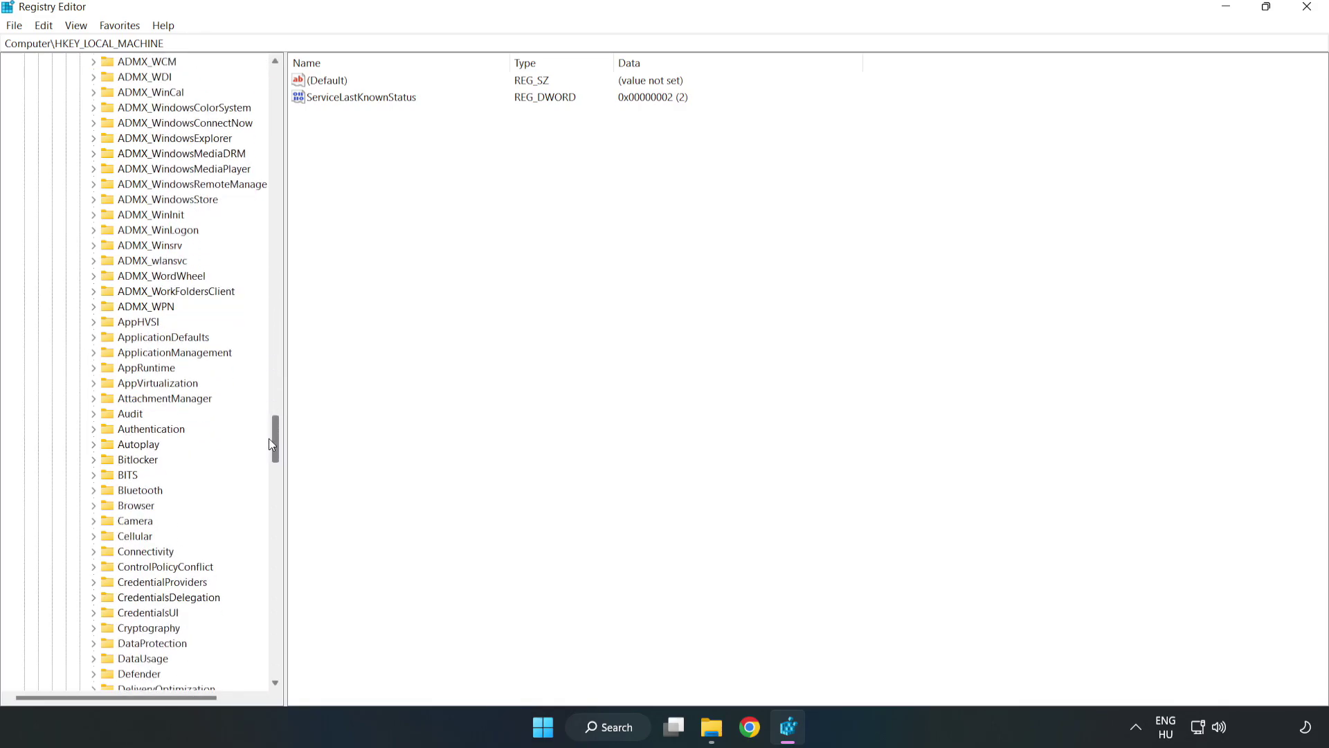
pyautogui.click(97, 351)
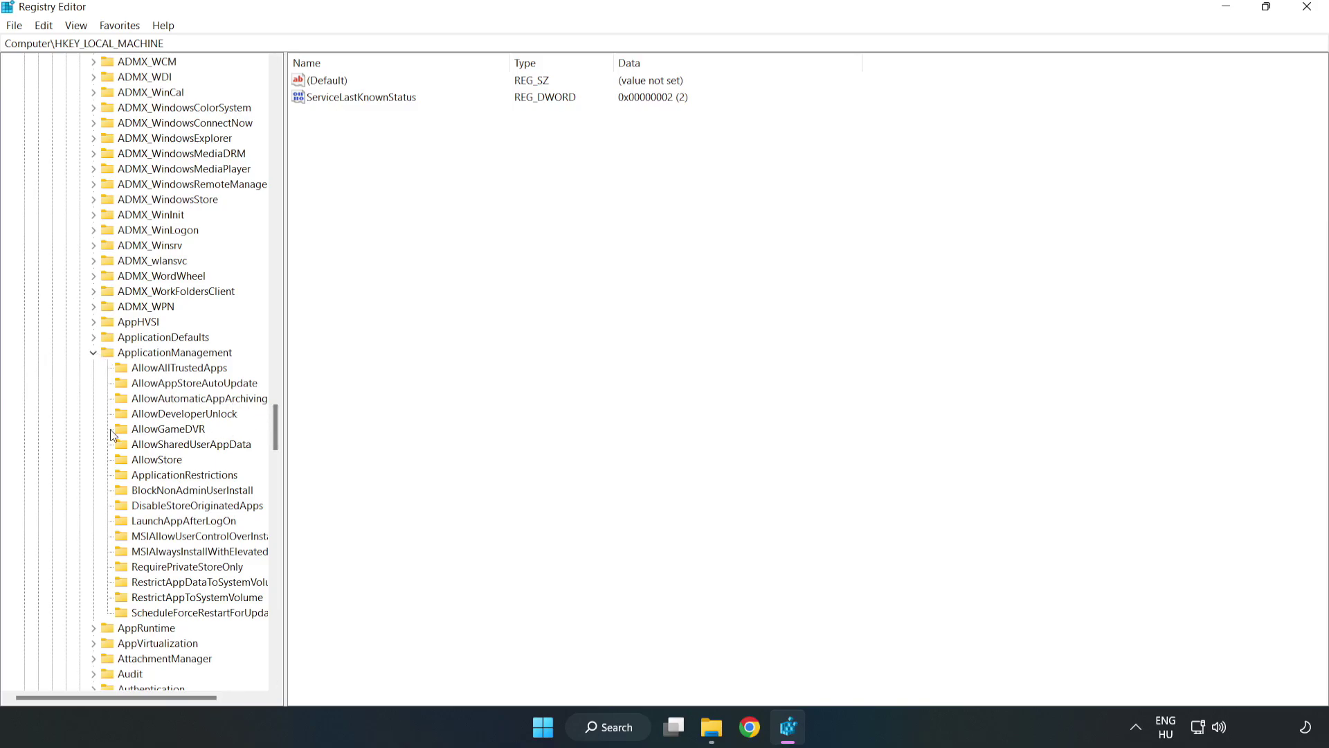
pyautogui.click(155, 432)
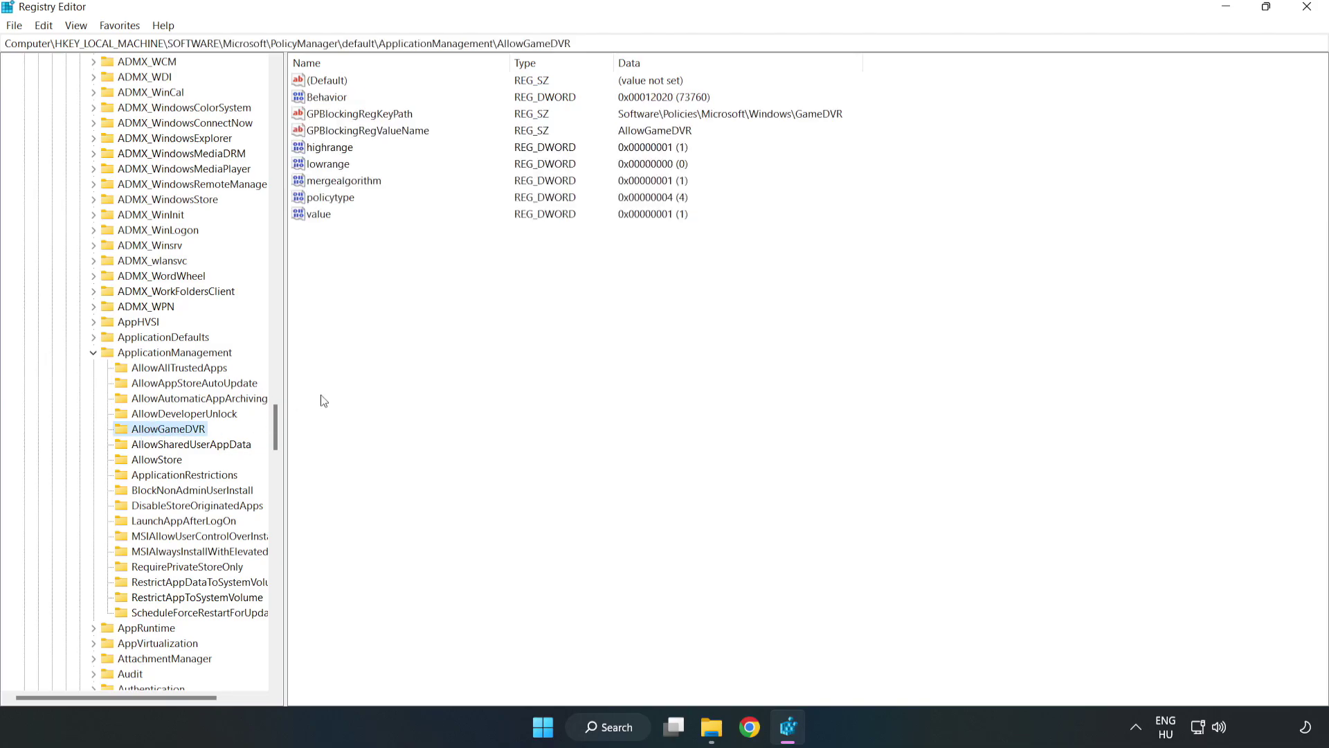
# Set the data of the DWORD named "value" in the AllowGameDVR key to 0, then close Registry Editor.
pyautogui.click(309, 217)
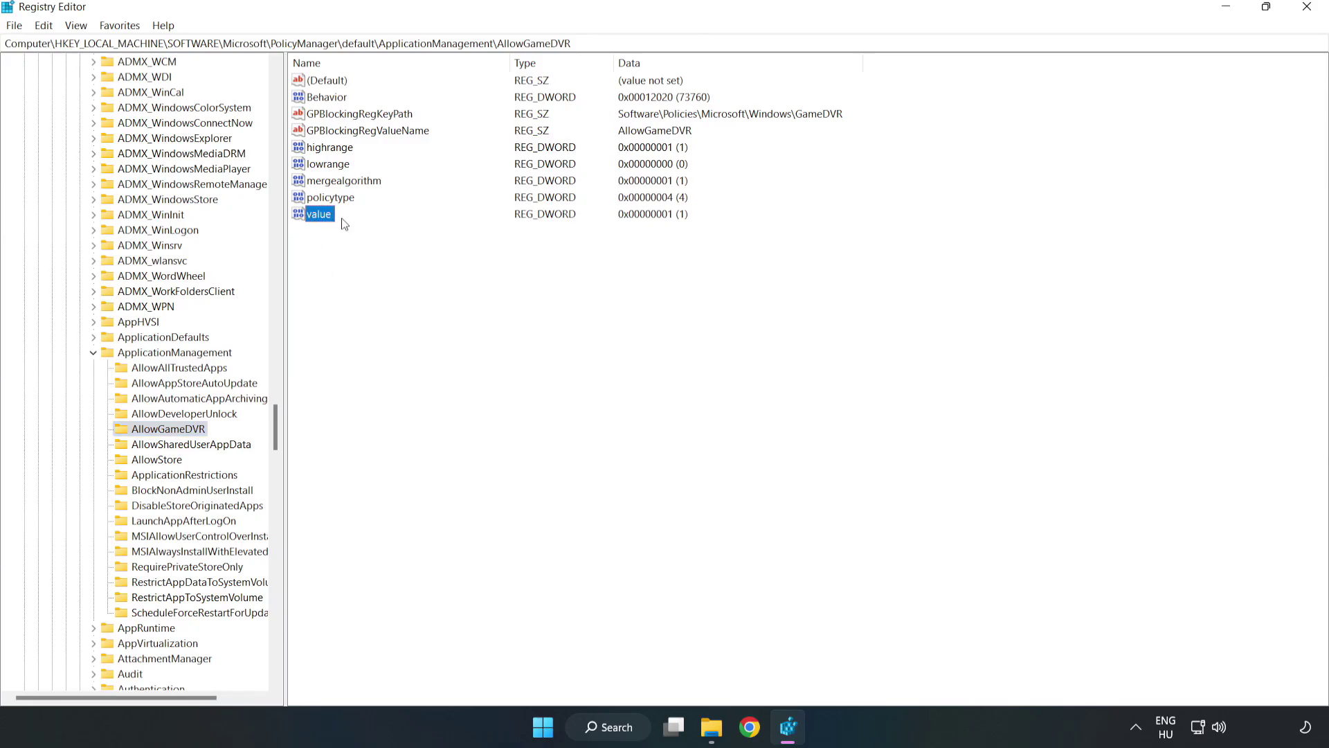
pyautogui.rightClick(324, 220)
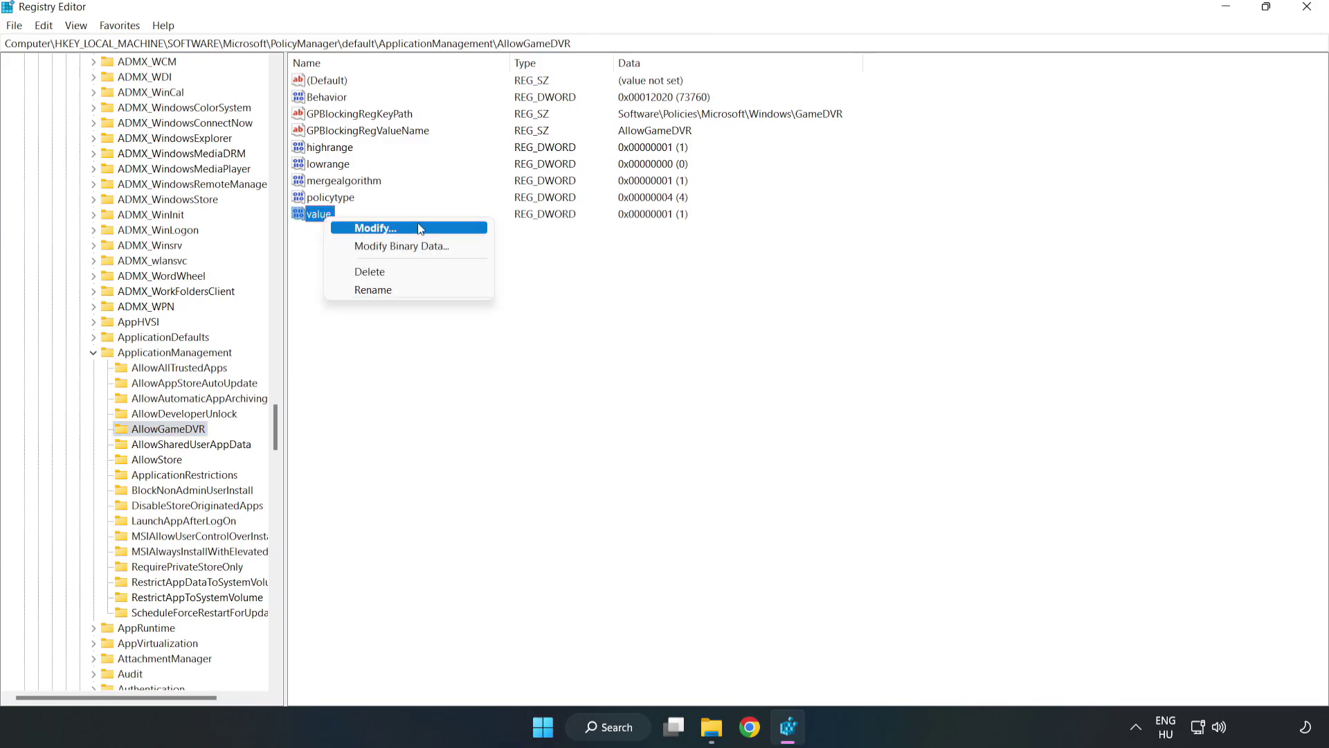
pyautogui.click(383, 229)
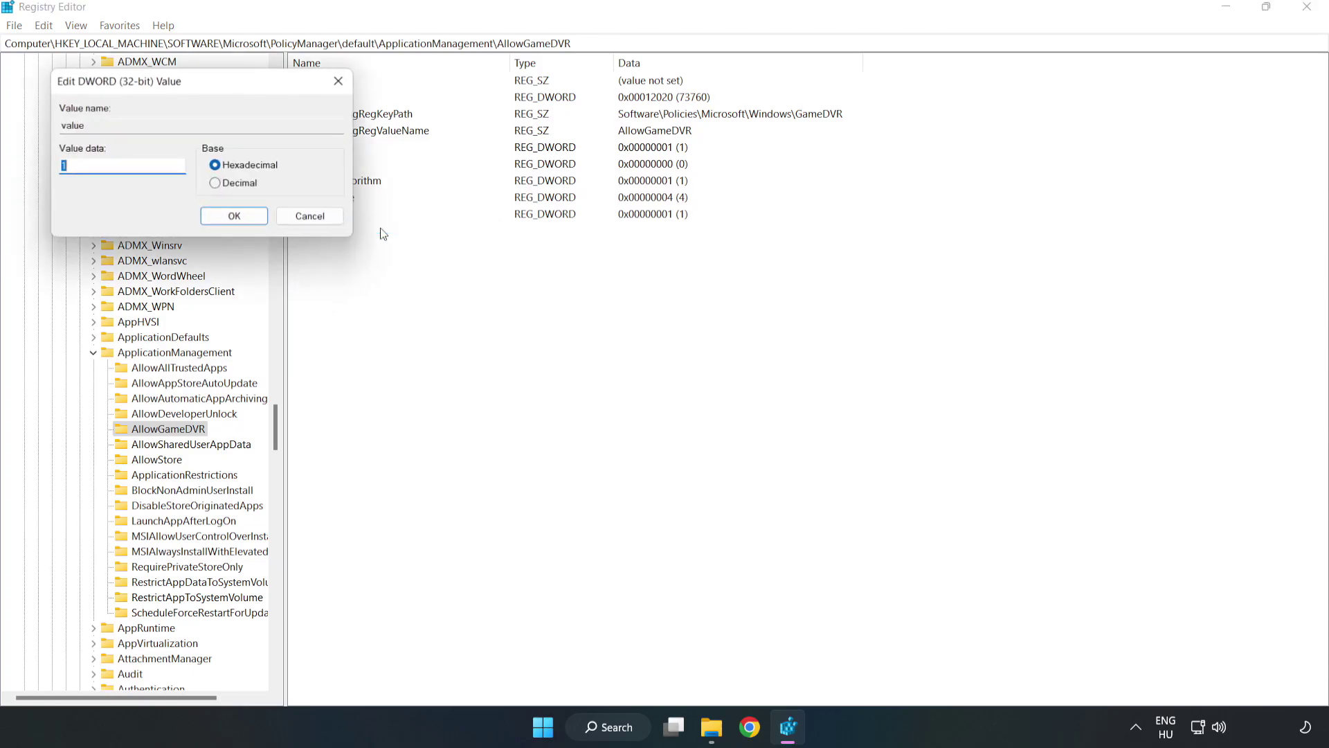
pyautogui.moveTo(248, 92); pyautogui.dragTo(677, 276)
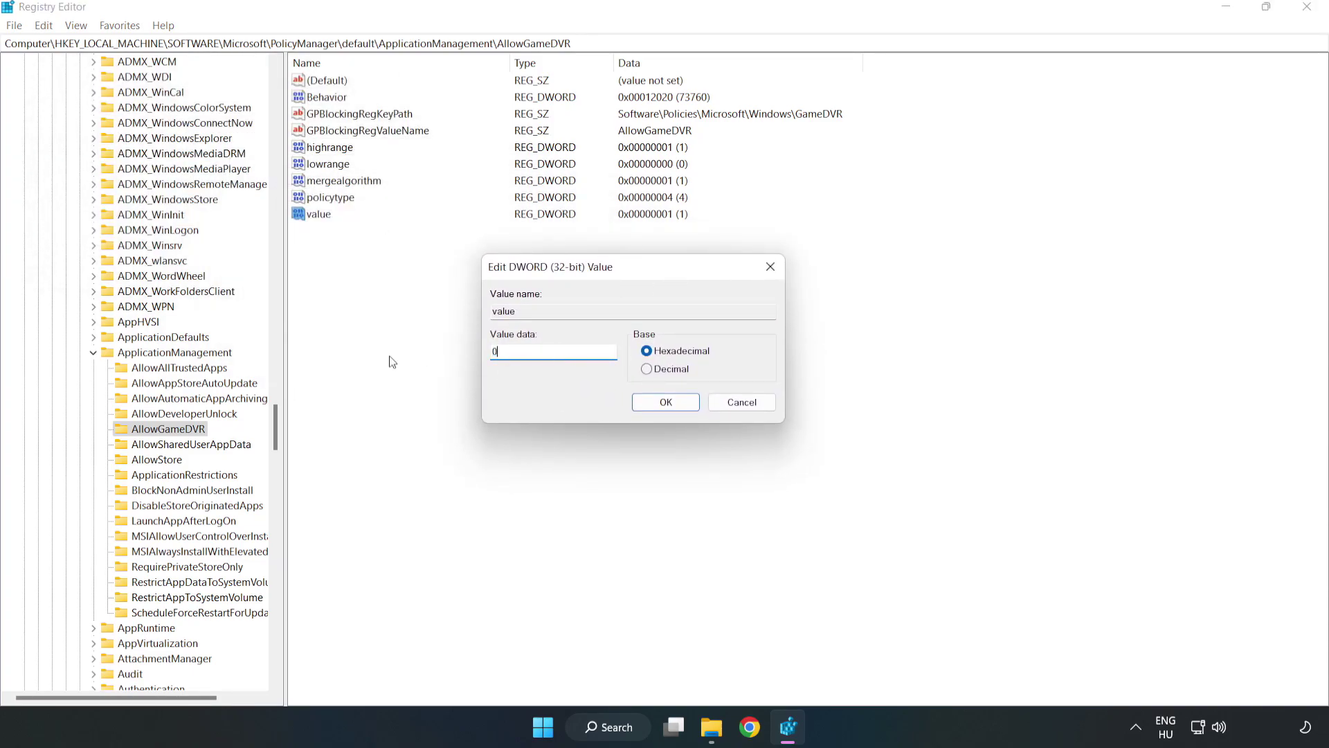
pyautogui.write('0')
pyautogui.click(663, 402)
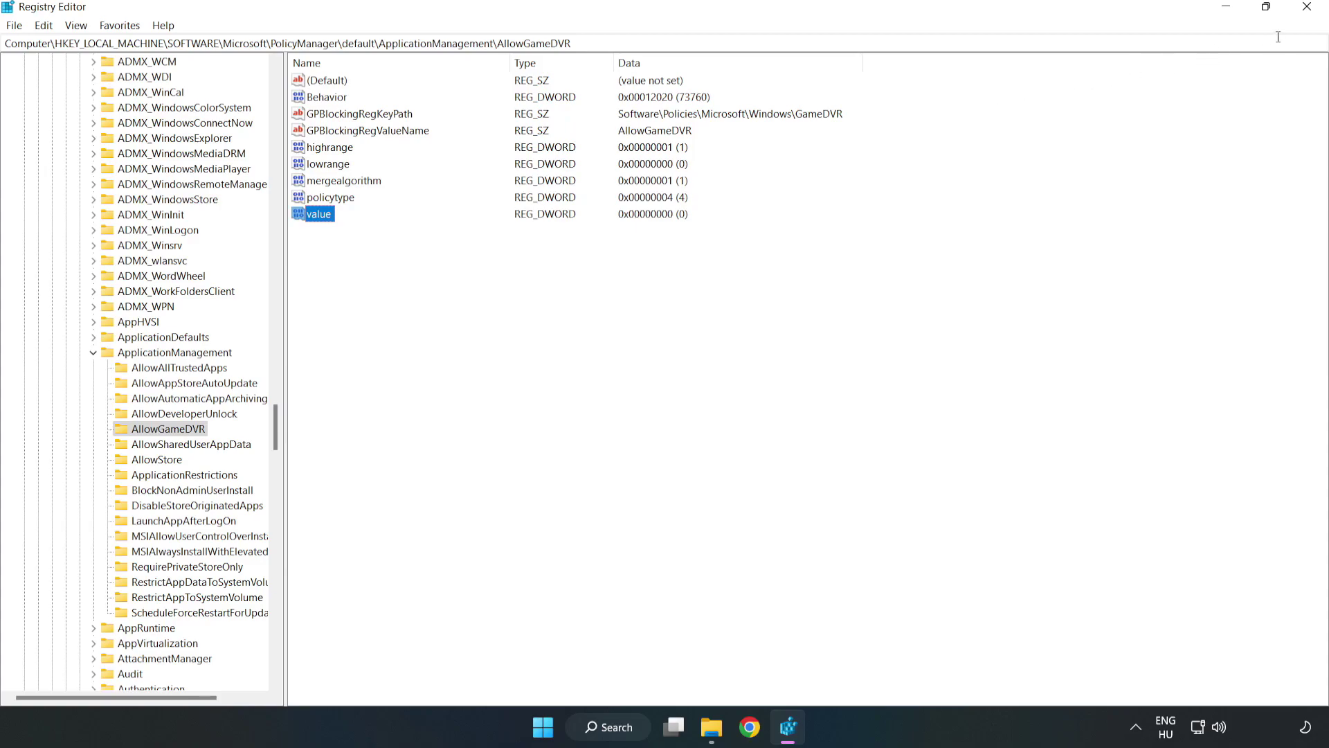
pyautogui.click(1307, 8)
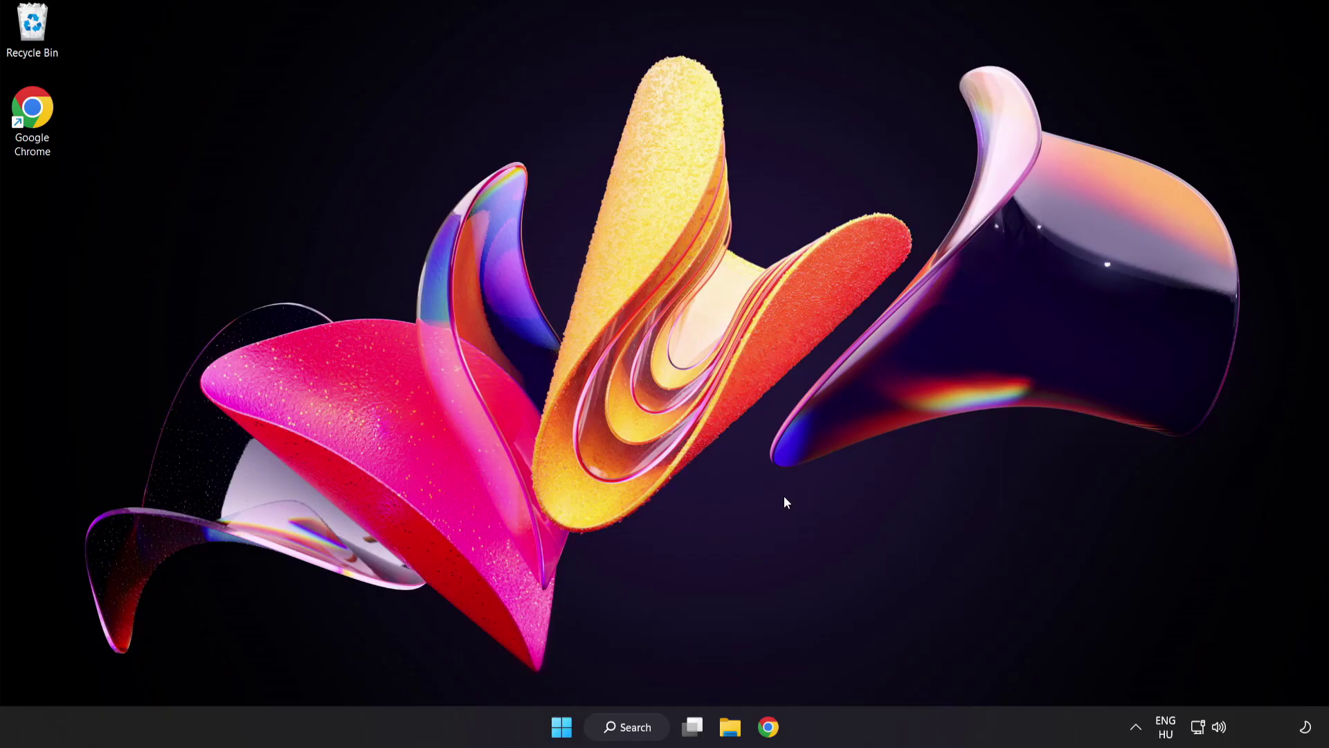
# Switch to Google Chrome, download the English DirectX End-User Runtime Web Installer from microsoft.com/en-us/download/details.aspx?id=35, and launch dxwebsetup.exe.
pyautogui.click(767, 736)
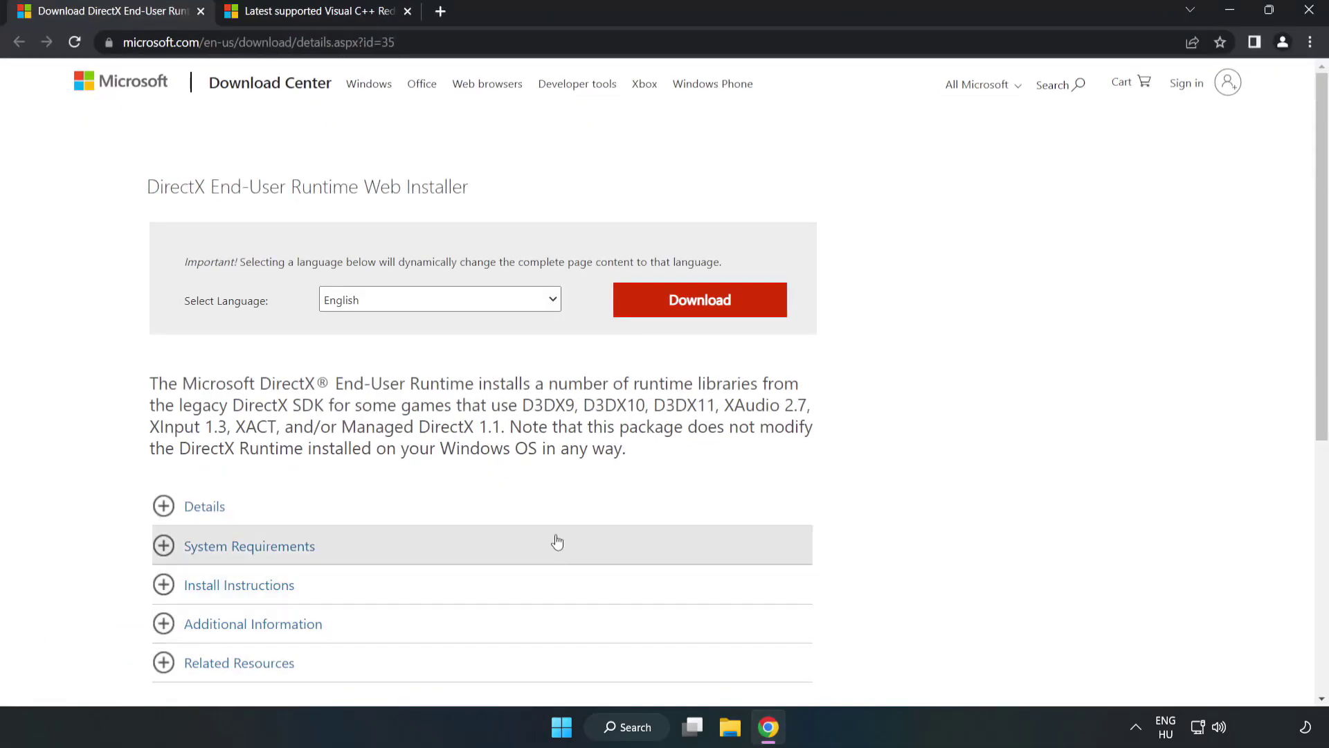
pyautogui.click(178, 41)
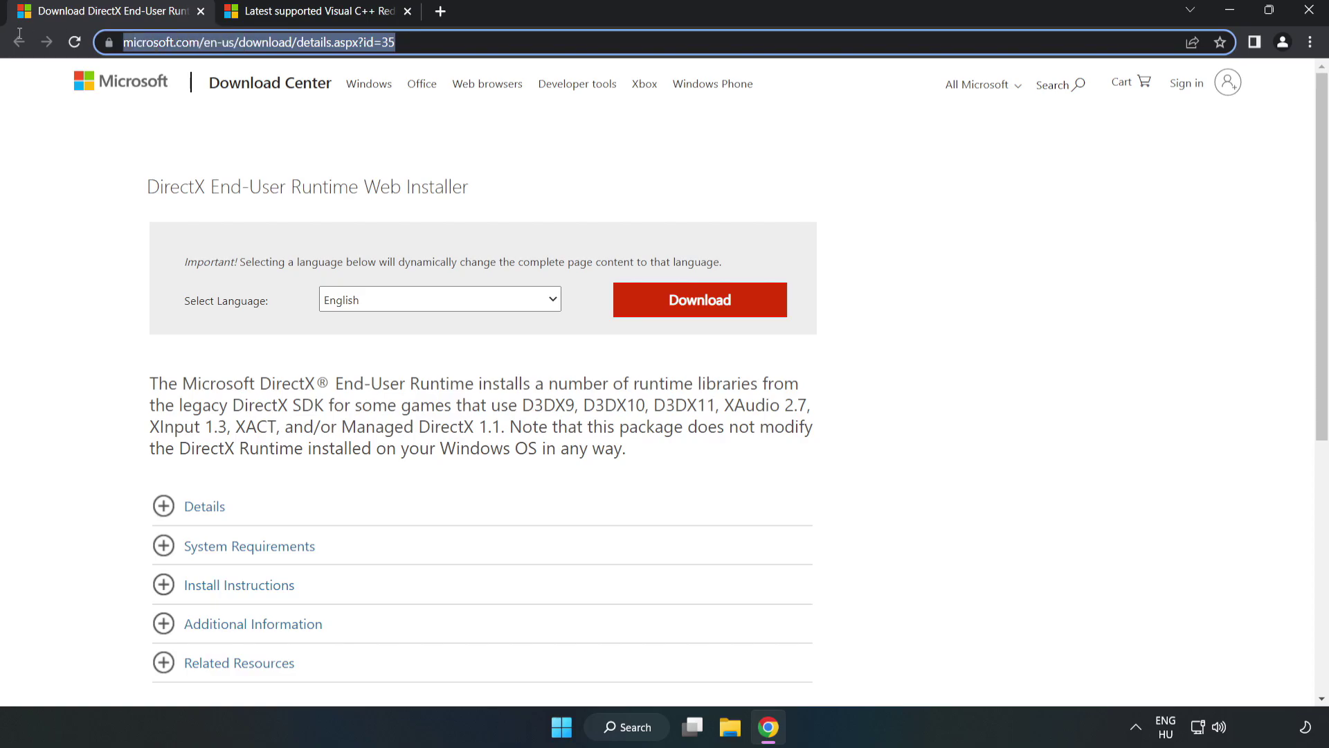
pyautogui.click(549, 43)
pyautogui.click(540, 164)
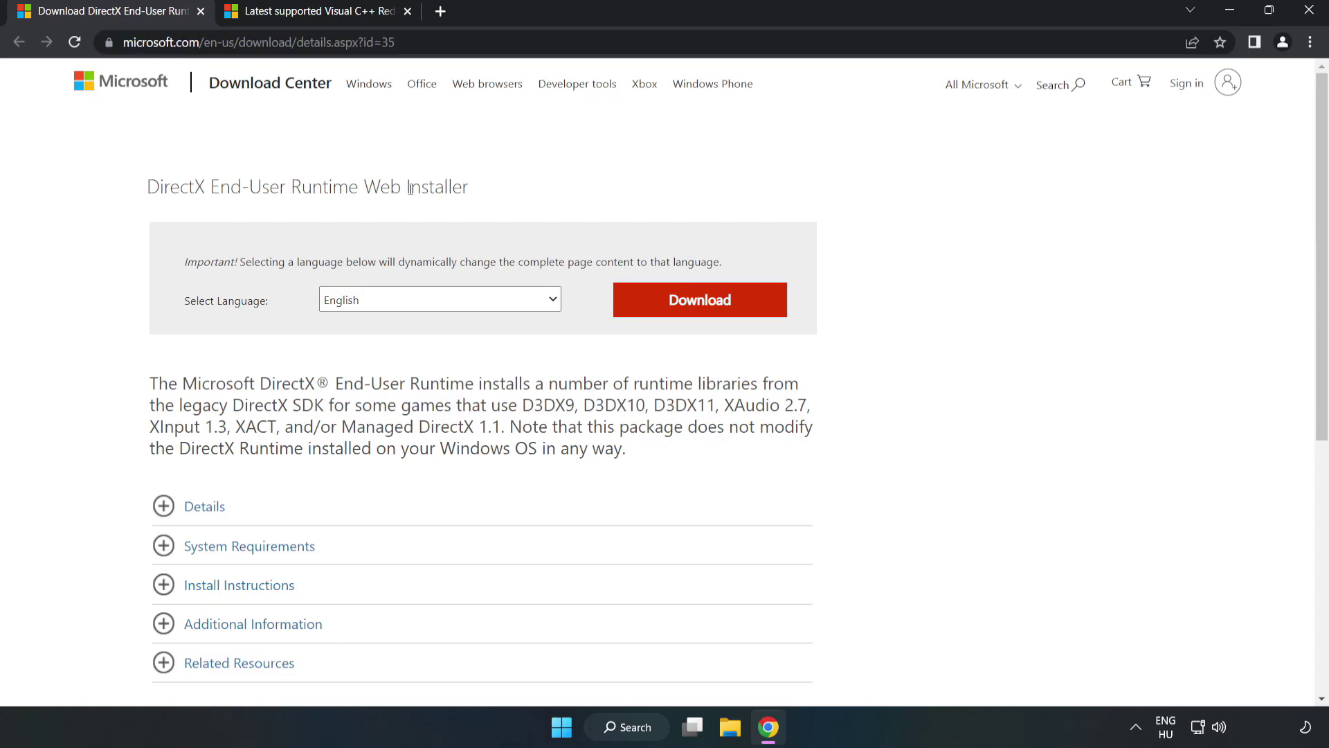
pyautogui.click(710, 315)
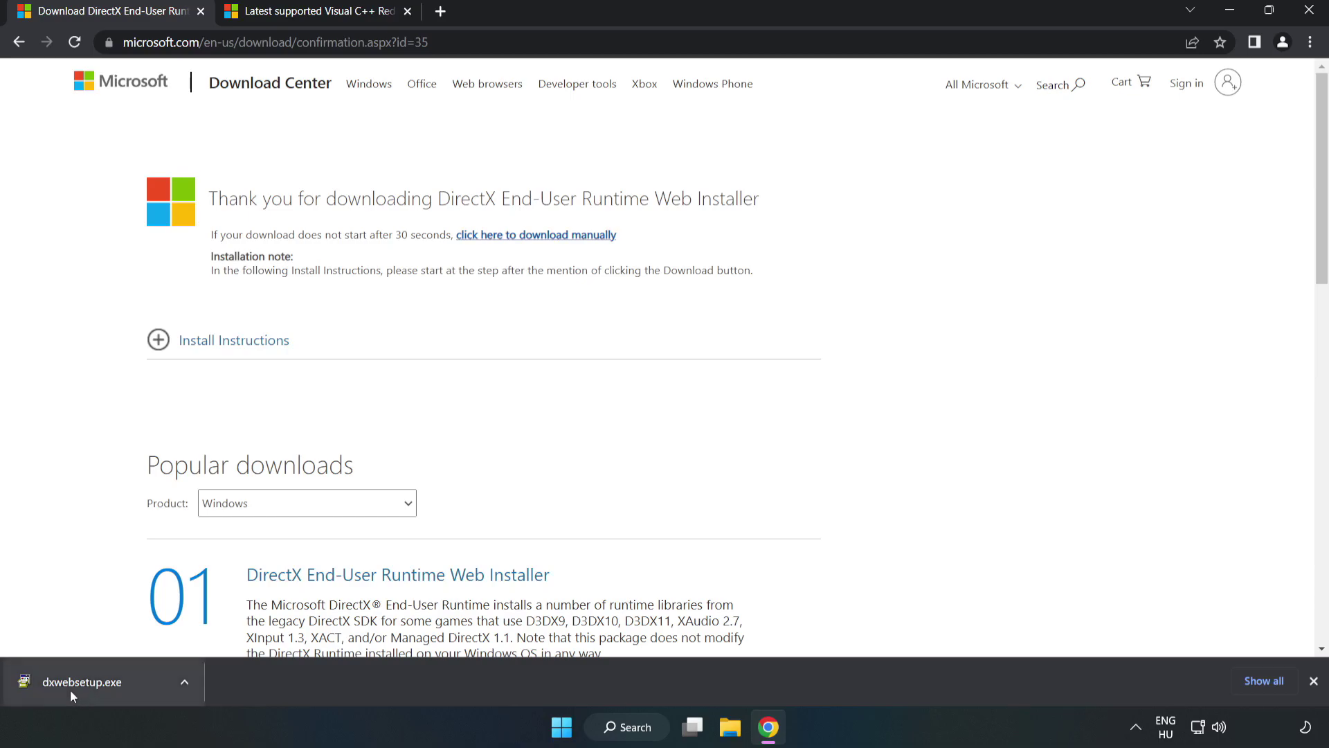
pyautogui.click(134, 685)
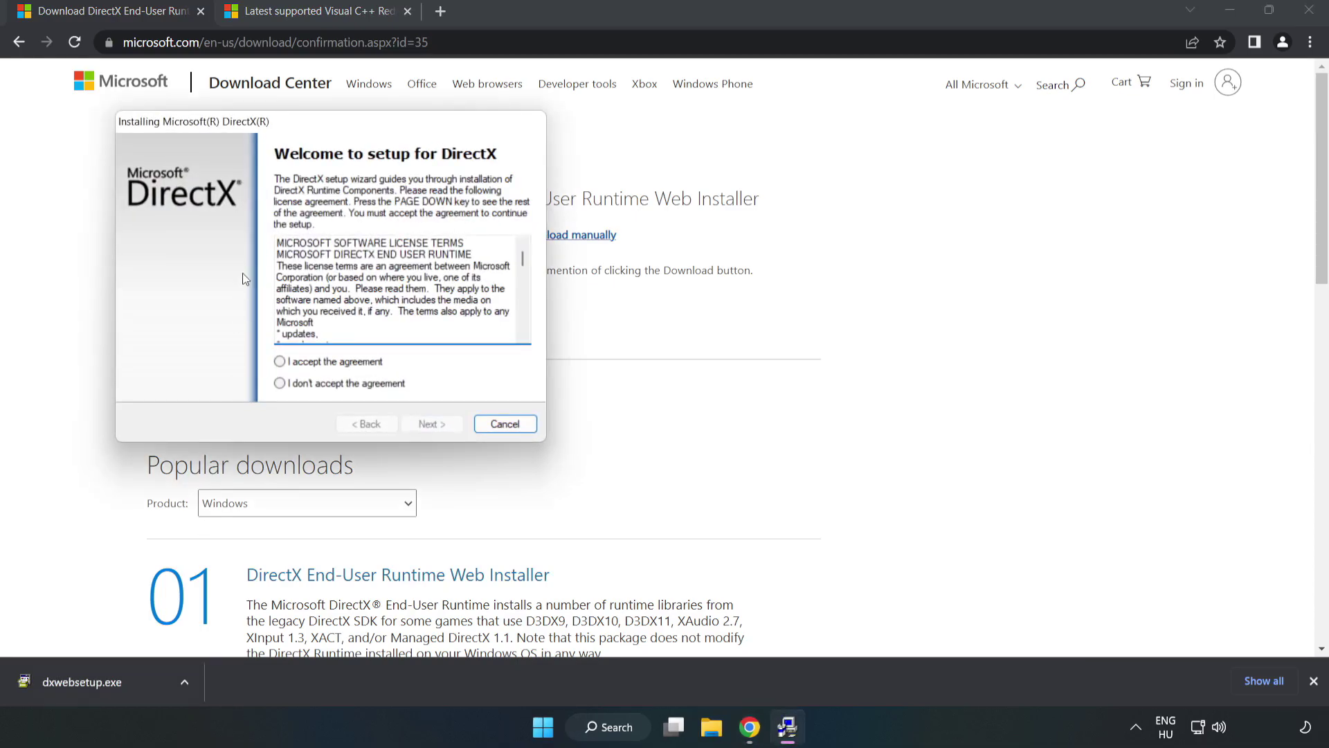
# Accept the DirectX license agreement, opt out of installing the Bing Bar, and continue the setup.
pyautogui.moveTo(304, 128); pyautogui.dragTo(635, 195)
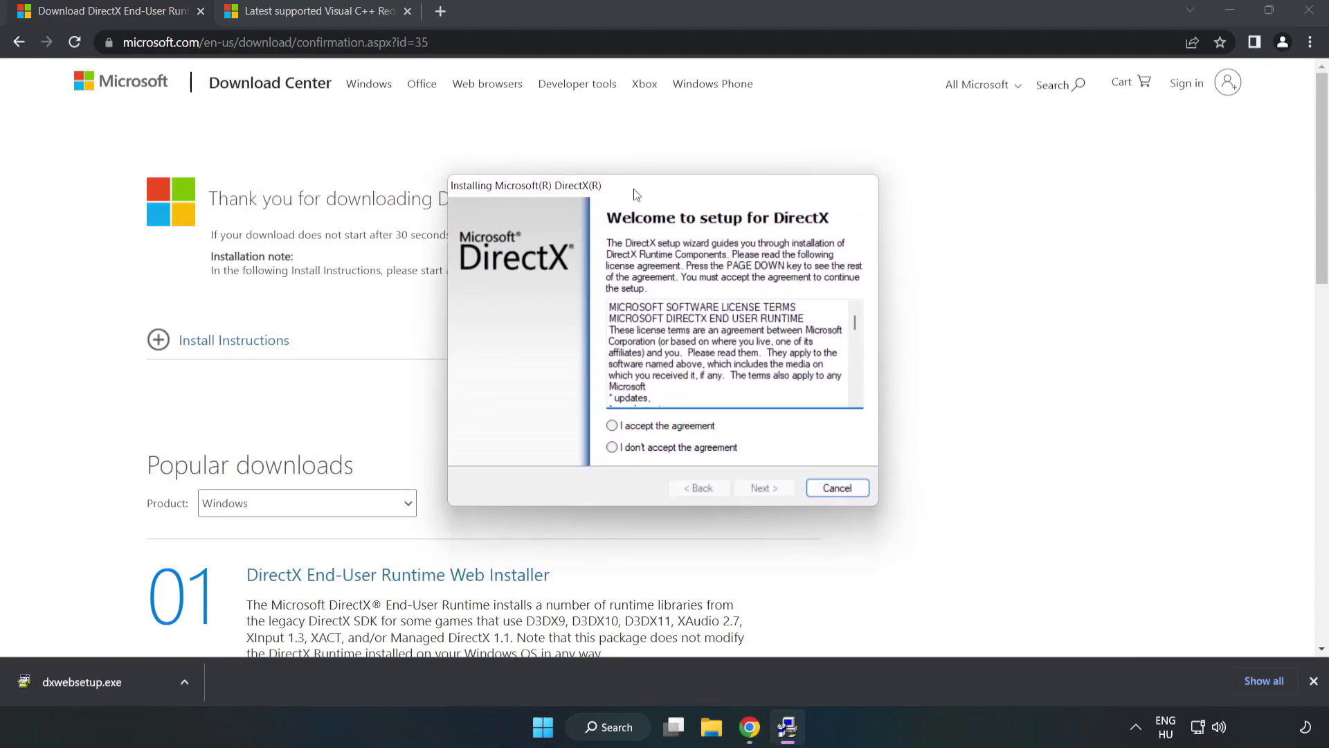
pyautogui.scroll(-15, 855, 336)
pyautogui.click(622, 426)
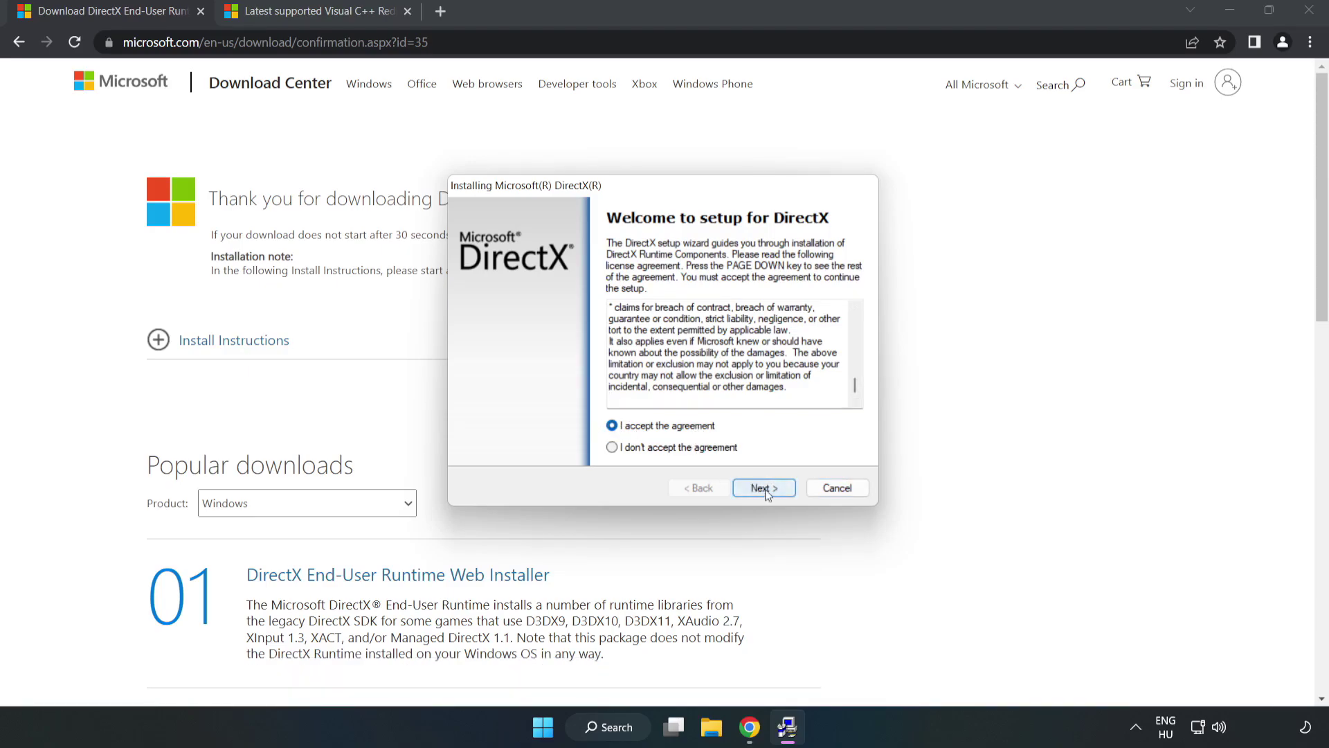
pyautogui.click(764, 488)
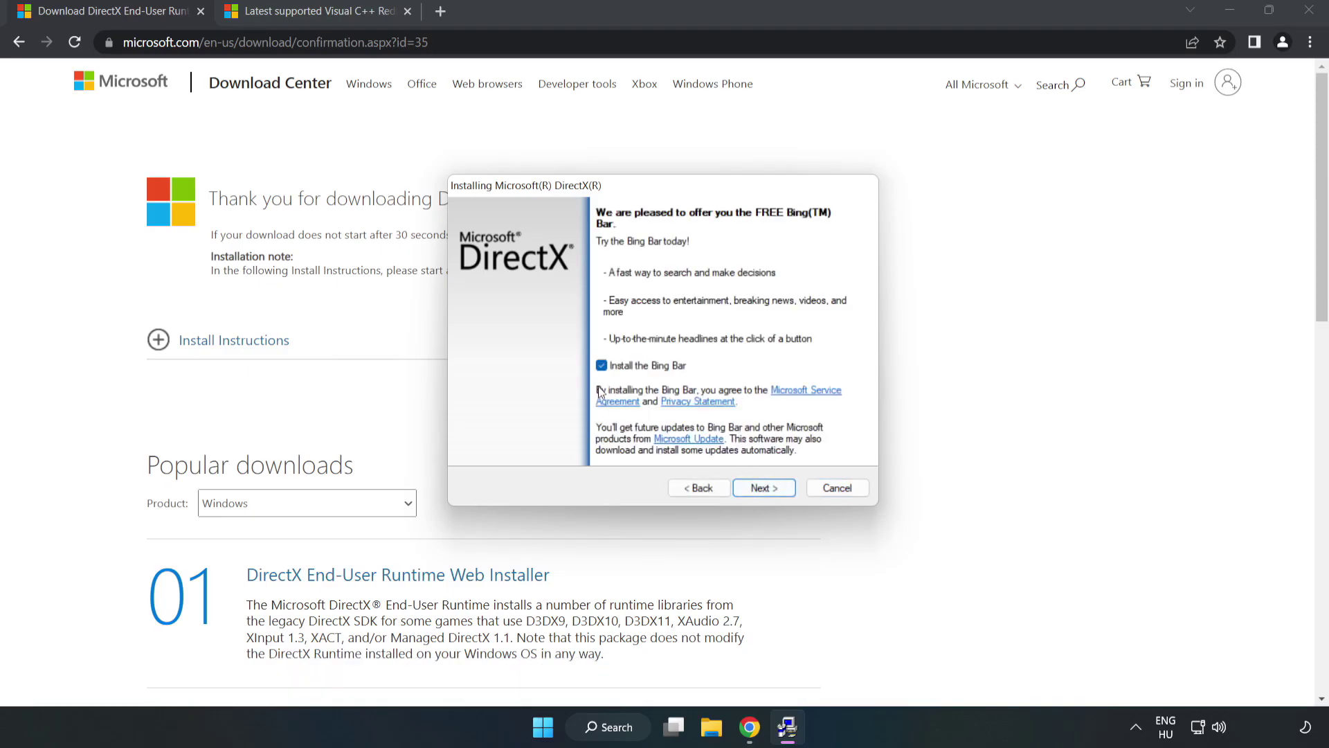
pyautogui.click(602, 365)
pyautogui.click(767, 487)
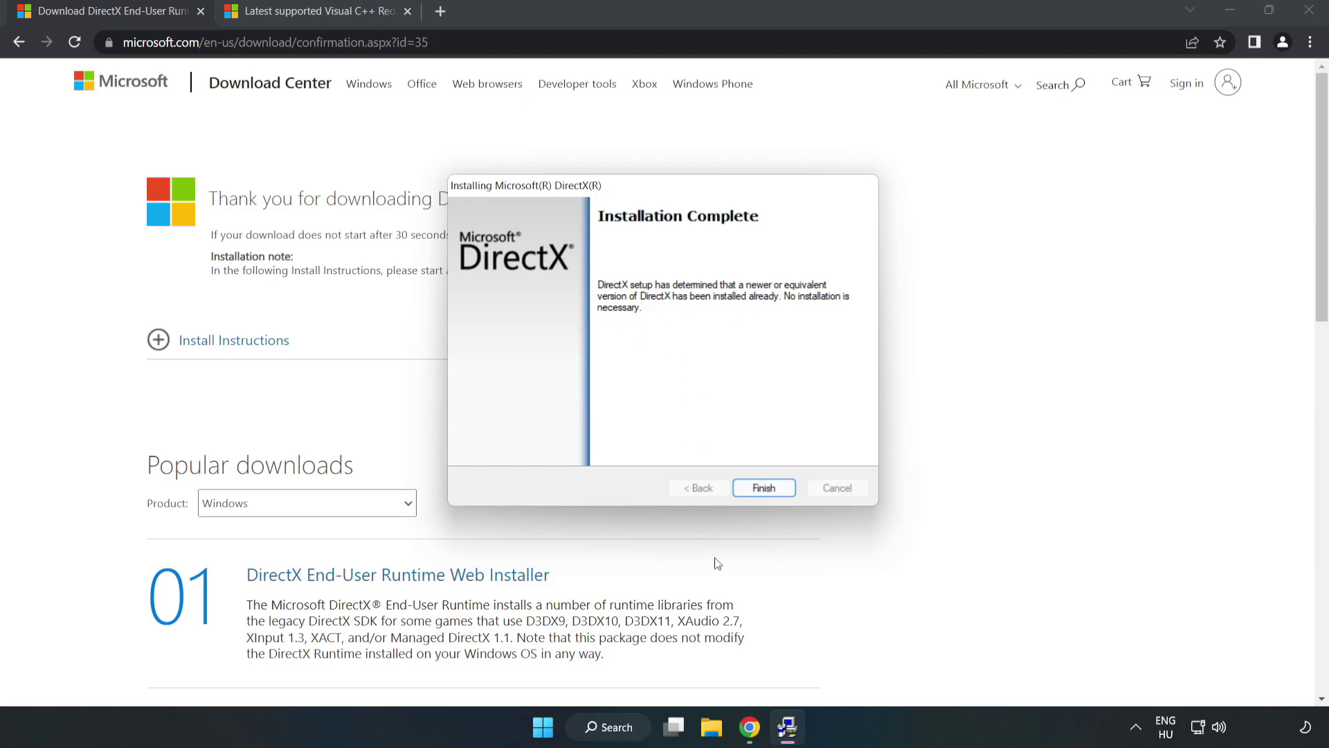
# Finish the DirectX setup and close its download page, leaving the Visual C++ Redistributable page open.
pyautogui.click(764, 489)
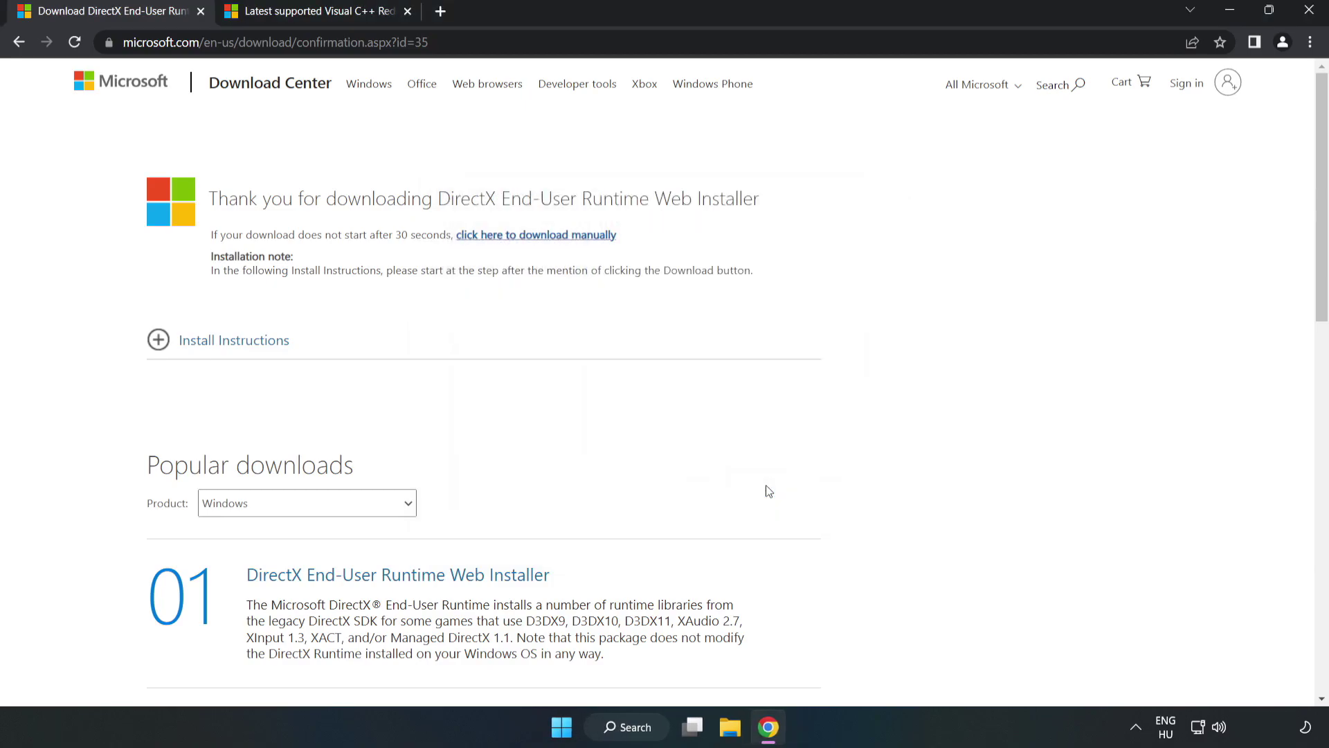
pyautogui.click(200, 11)
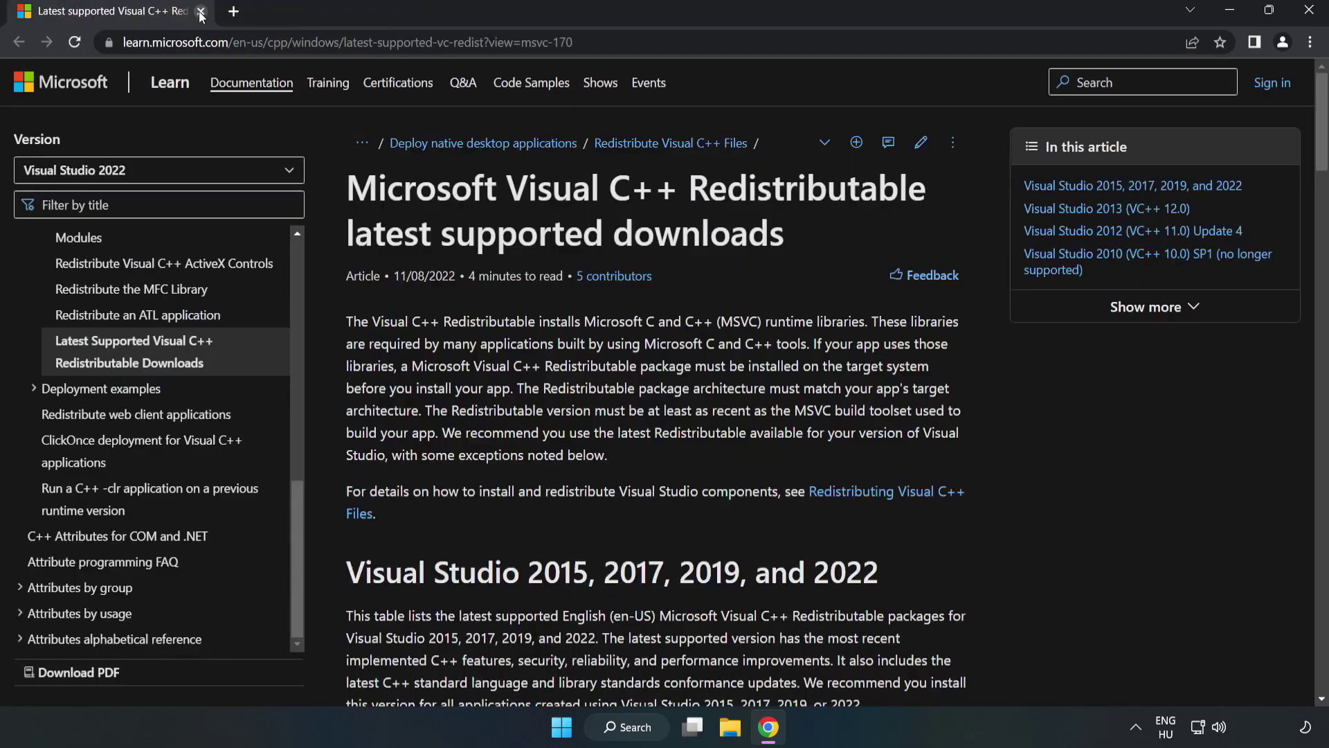
# Download the ARM64, X86 and X64 Visual C++ Redistributables for Visual Studio 2015, 2017, 2019, and 2022, allowing the site to download multiple files.
pyautogui.moveTo(612, 42)
pyautogui.mouseDown()
pyautogui.moveTo(149, 42)
pyautogui.moveTo(613, 42)
pyautogui.mouseUp()
pyautogui.click(706, 179)
pyautogui.scroll(-1, 1322, 170)
pyautogui.scroll(-5, 1322, 170)
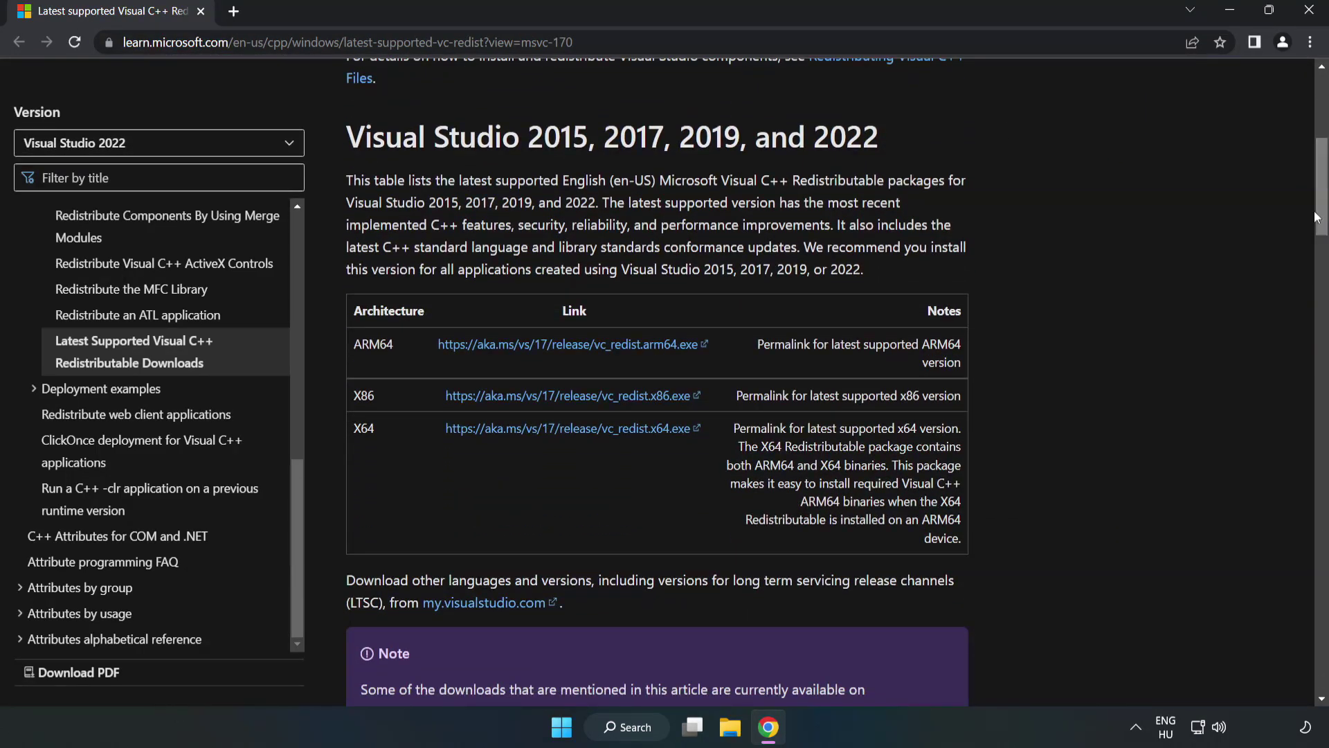
pyautogui.click(573, 350)
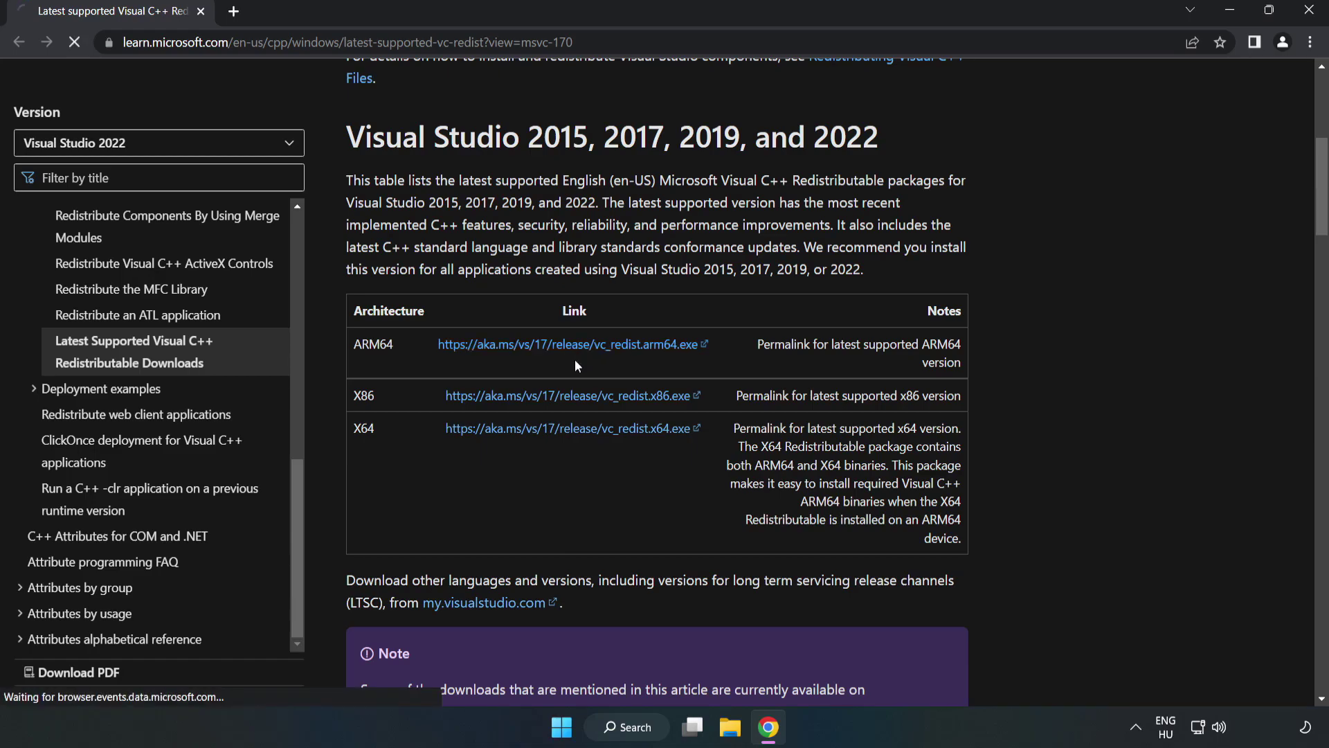
pyautogui.click(585, 400)
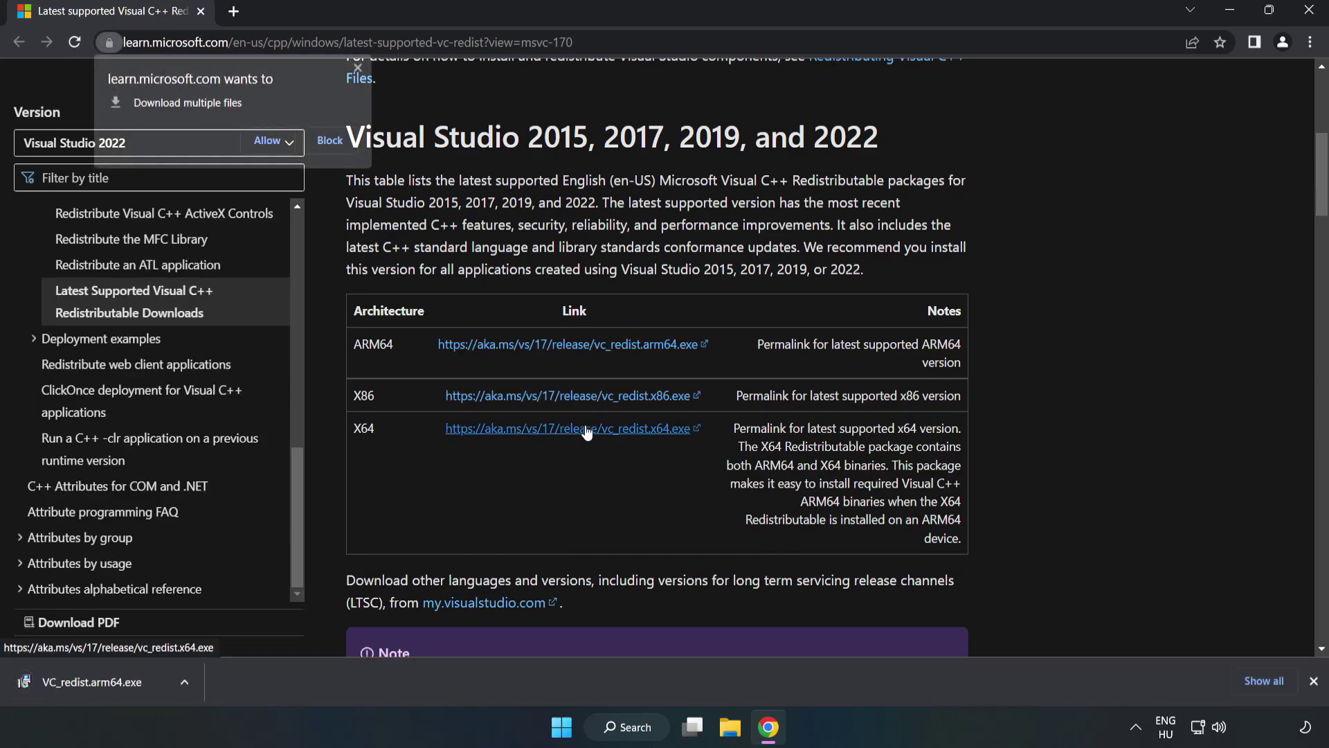
pyautogui.click(268, 141)
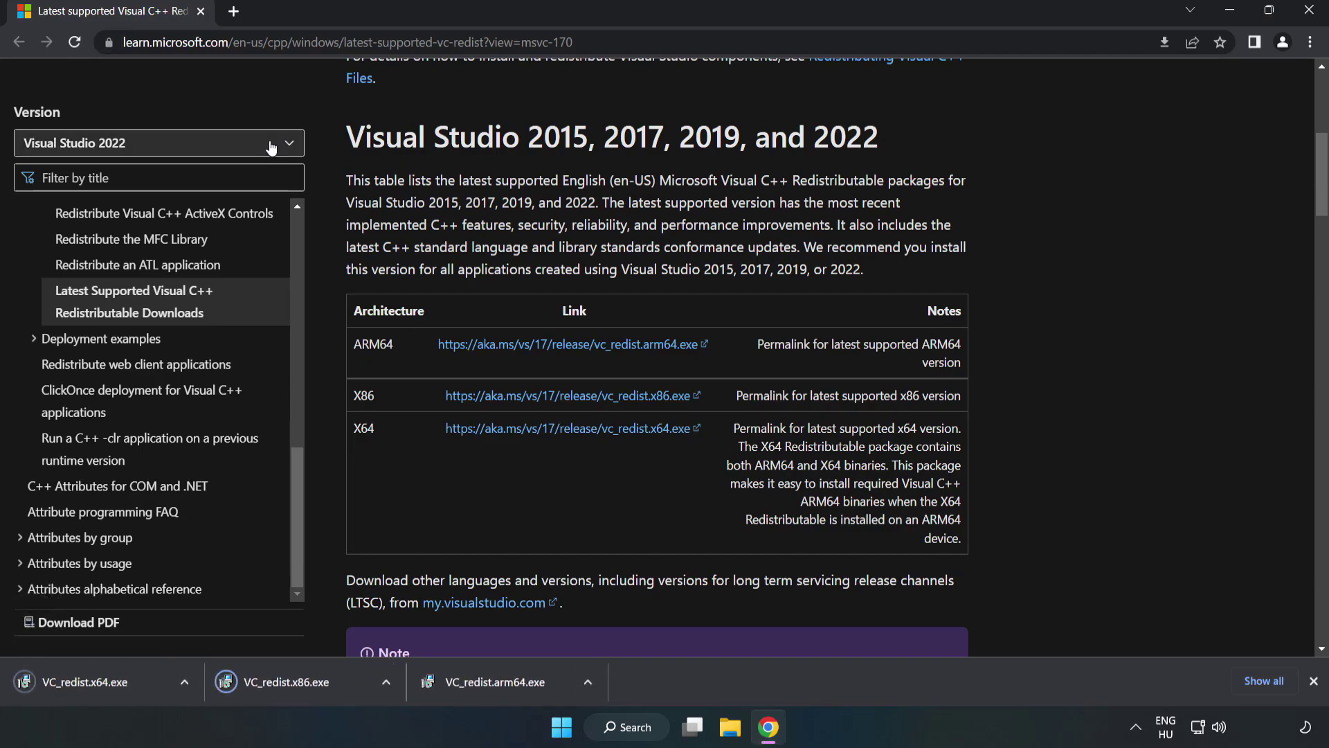
# Launch VC_redist.arm64.exe, agree to the license terms and conditions, and start the installation.
pyautogui.click(509, 687)
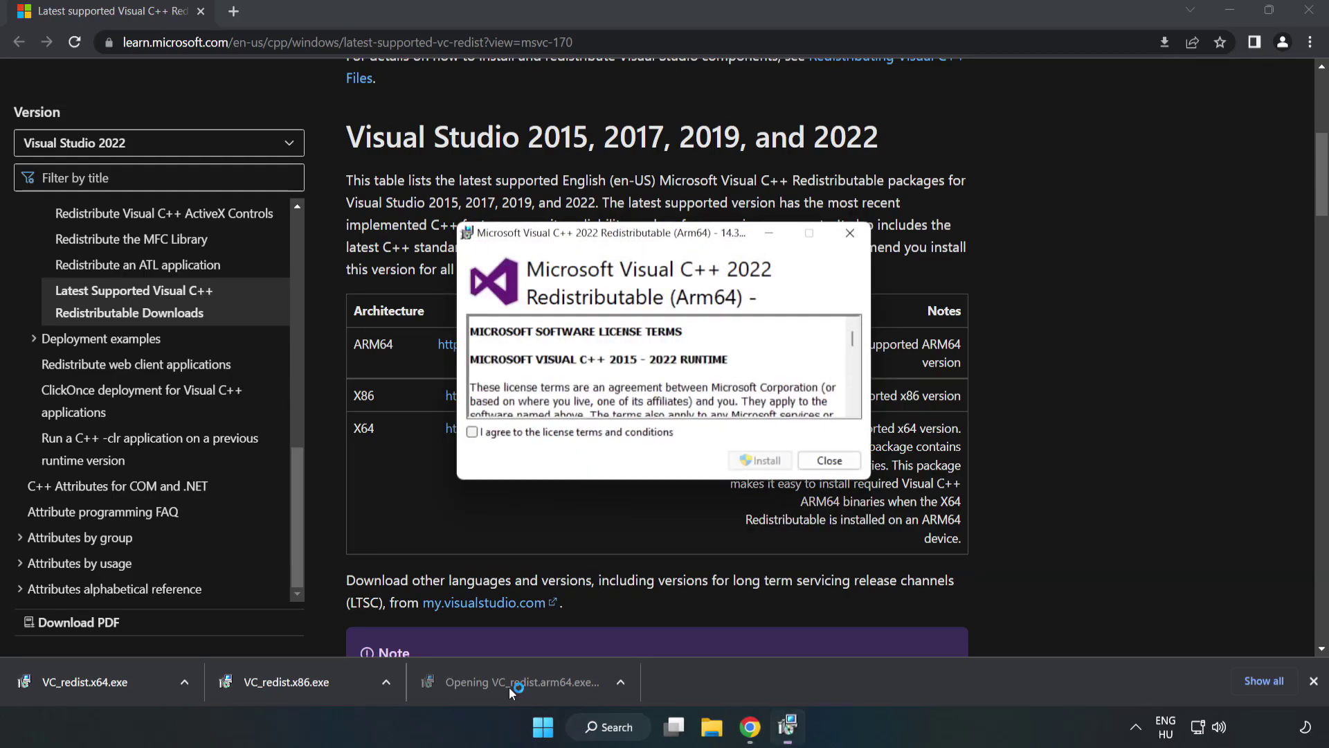
pyautogui.moveTo(851, 338); pyautogui.dragTo(851, 410)
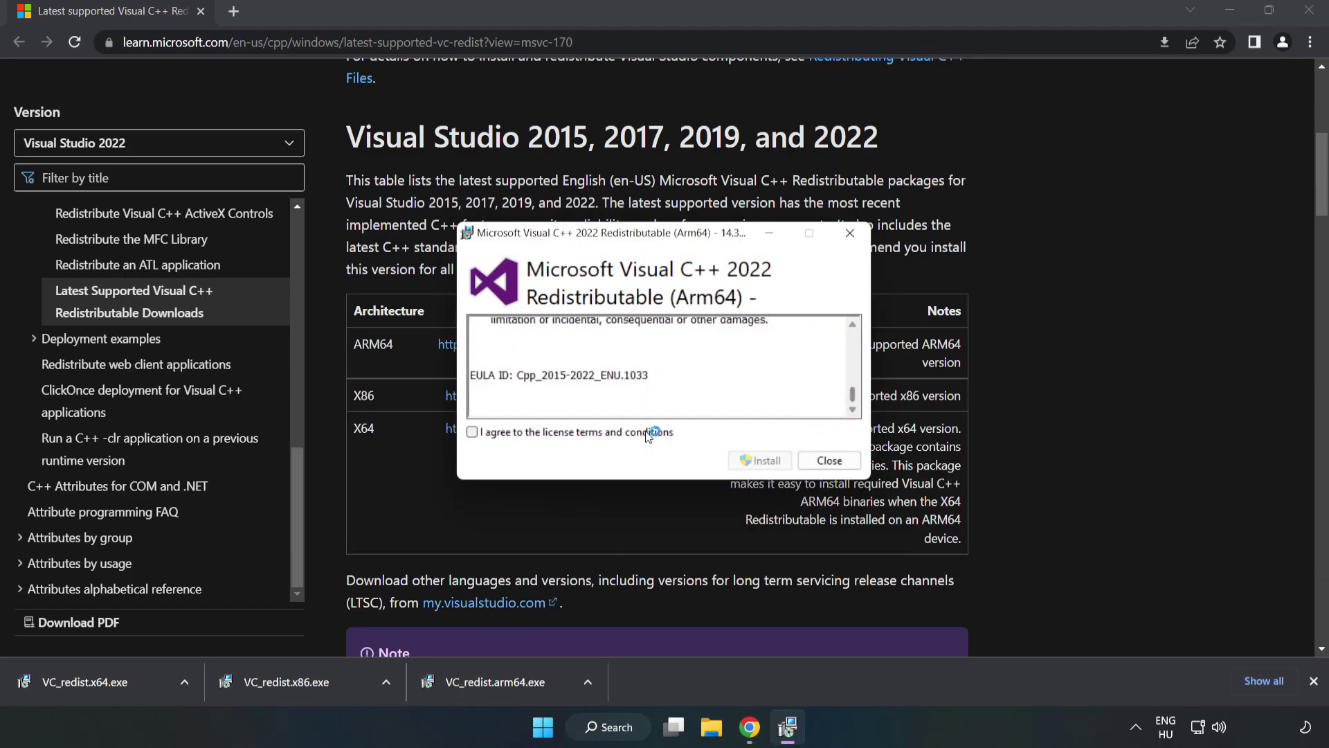
pyautogui.click(528, 433)
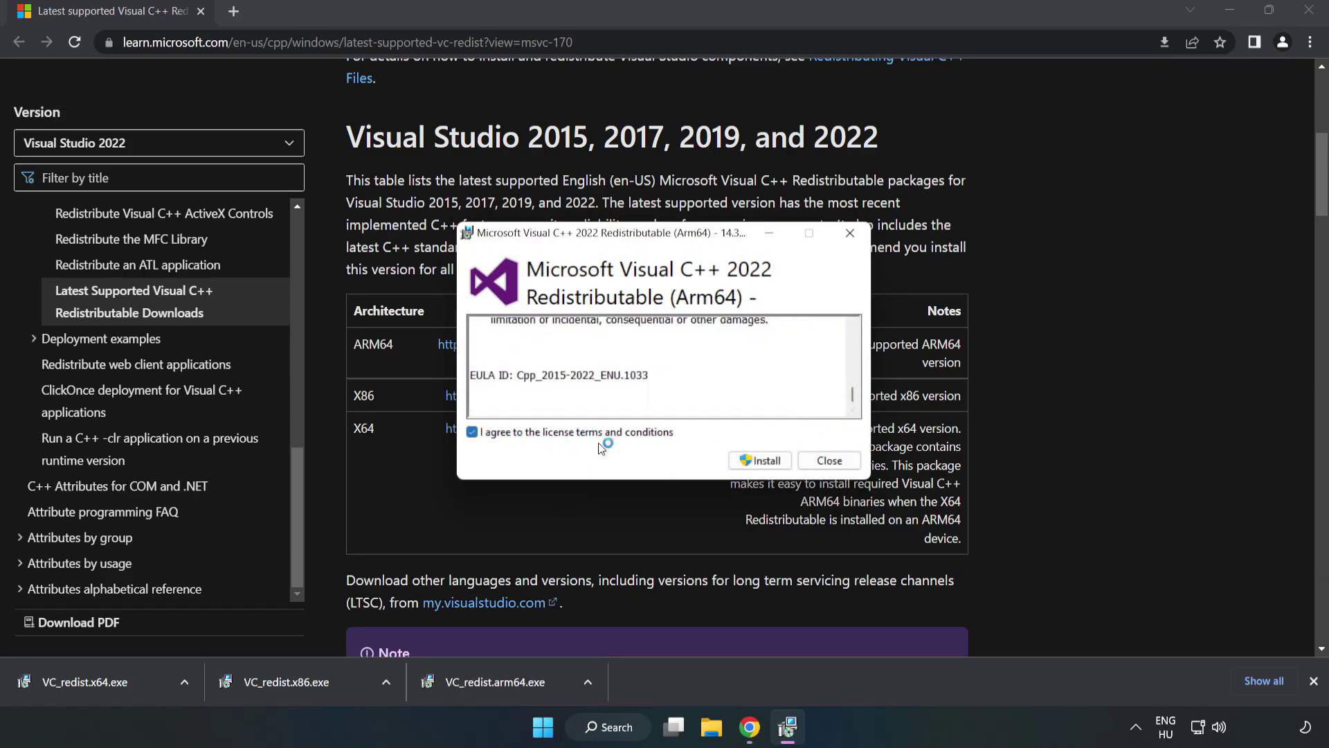
pyautogui.click(761, 465)
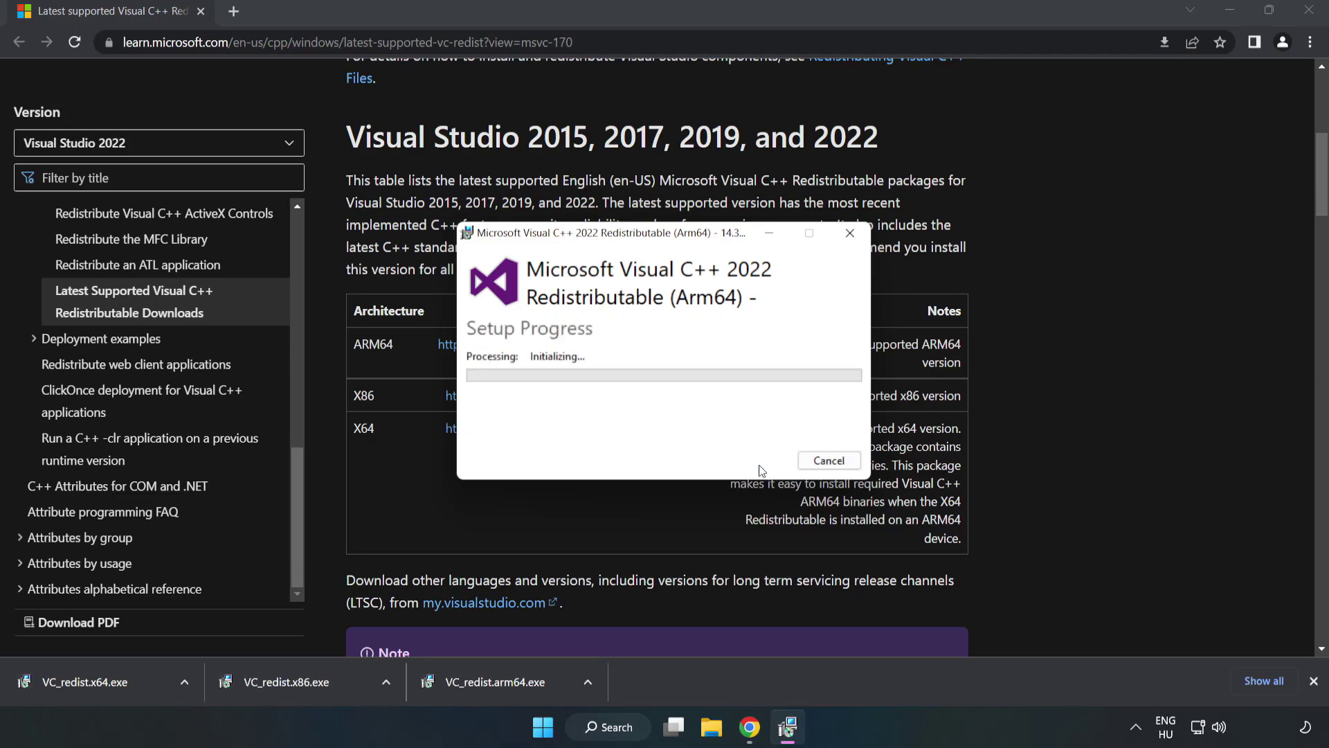